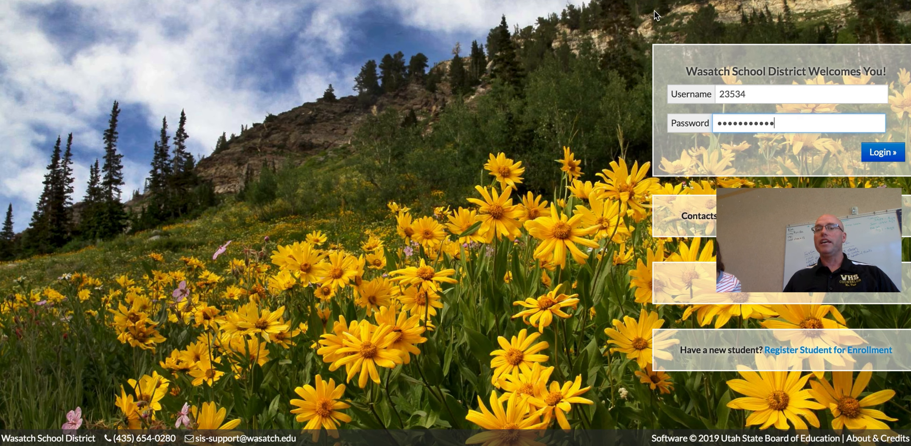
Log in to the student account and review the Term 1 class list on the home page.
left_click(886, 159)
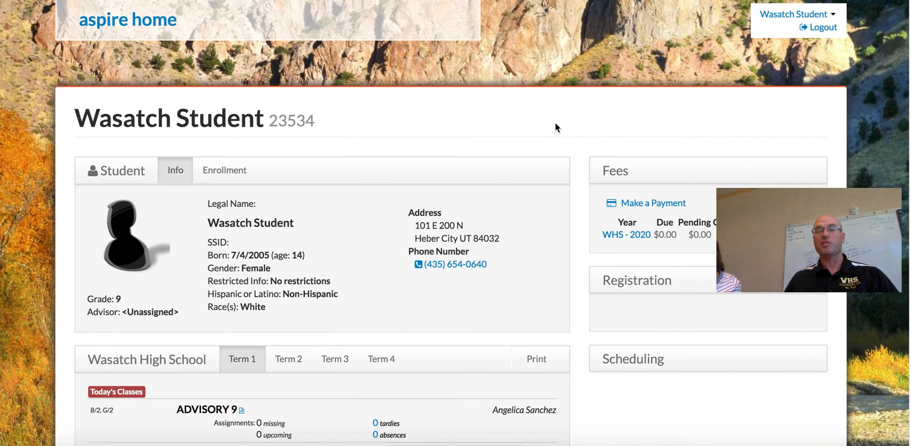
scroll(545, 122, "down", 8)
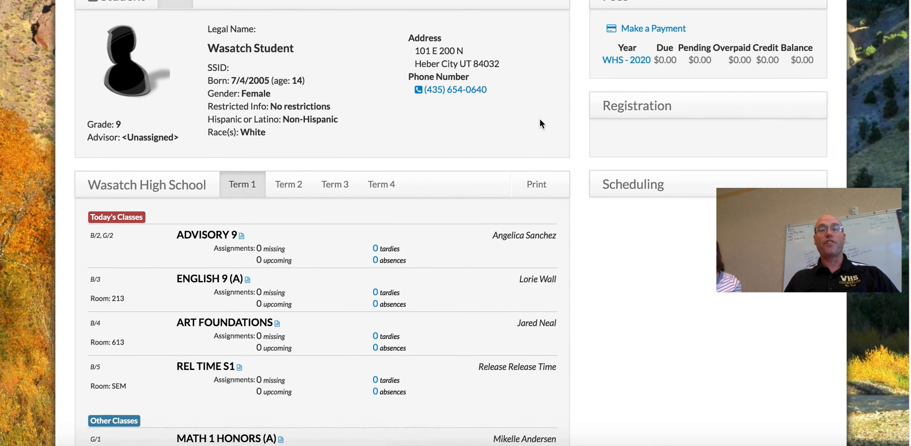
scroll(540, 119, "down", 2)
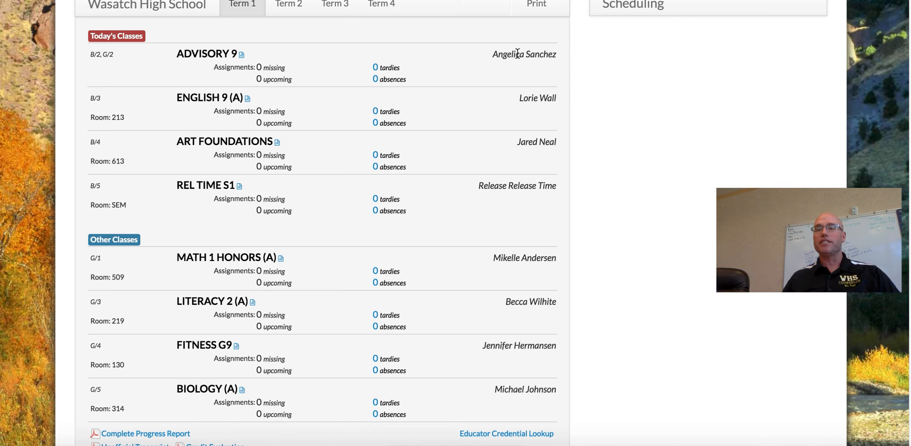
scroll(389, 154, "up", 5)
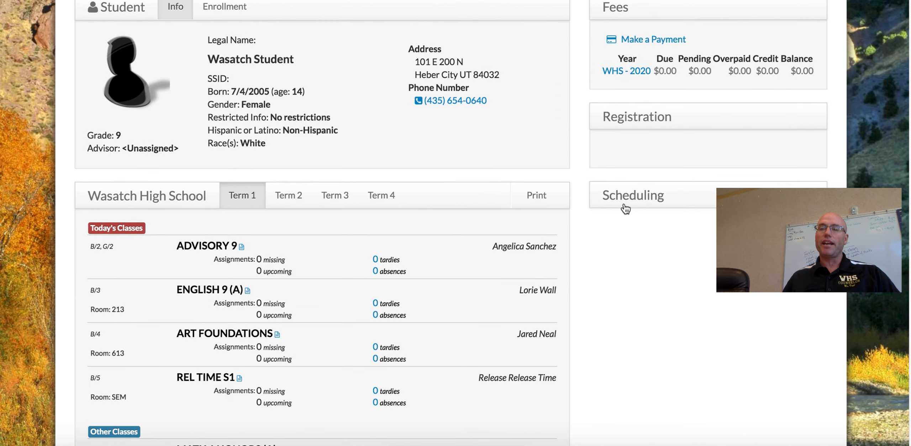
Open the Scheduling page and review the 2019-20 schedule for both semesters.
left_click(624, 204)
scroll(625, 204, "down", 10)
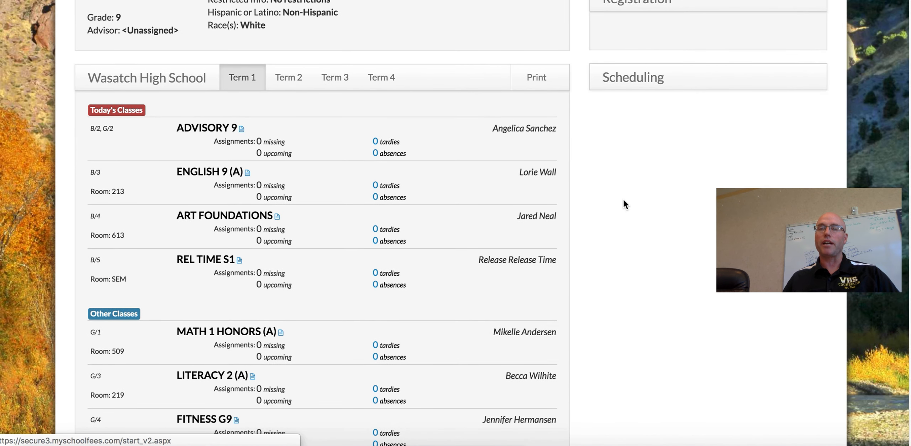
left_click(617, 81)
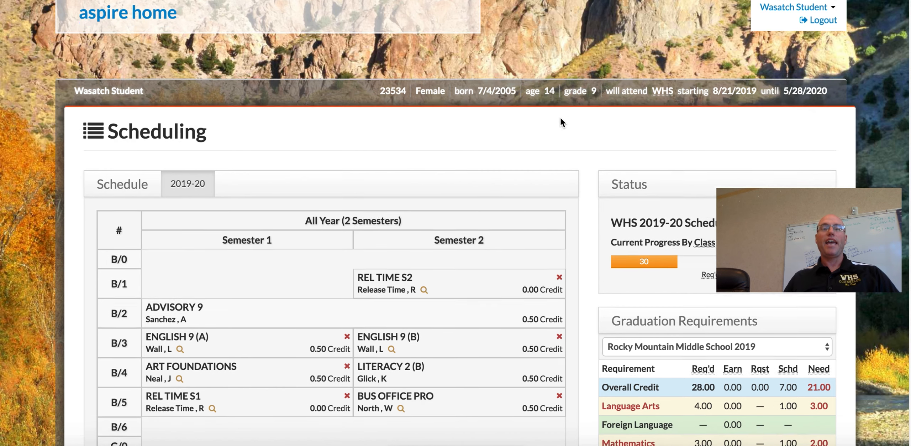
scroll(560, 122, "down", 3)
scroll(561, 119, "down", 2)
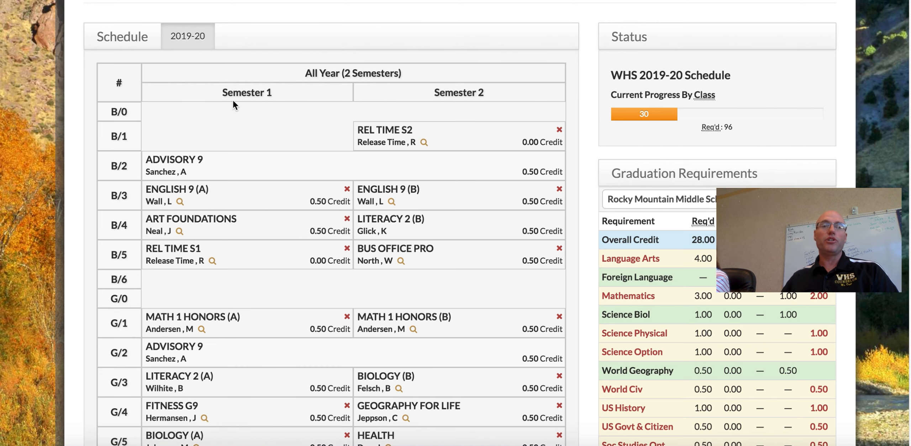
scroll(246, 258, "down", 2)
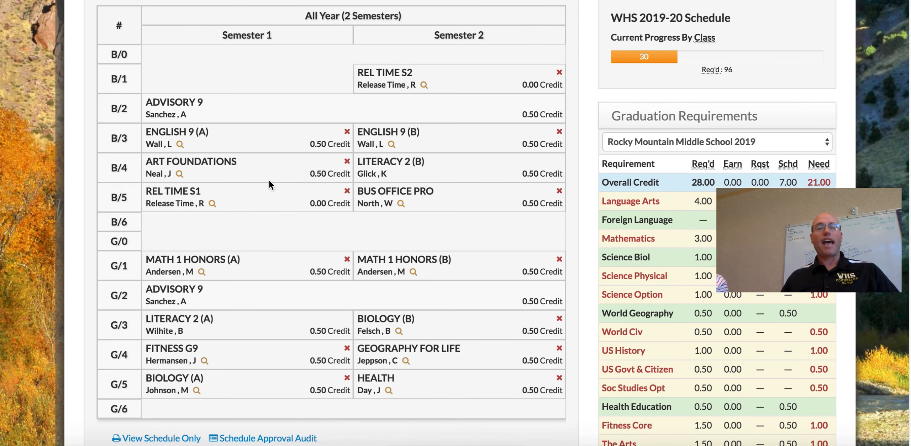
Search the course list below the schedule for "english".
scroll(269, 180, "down", 5)
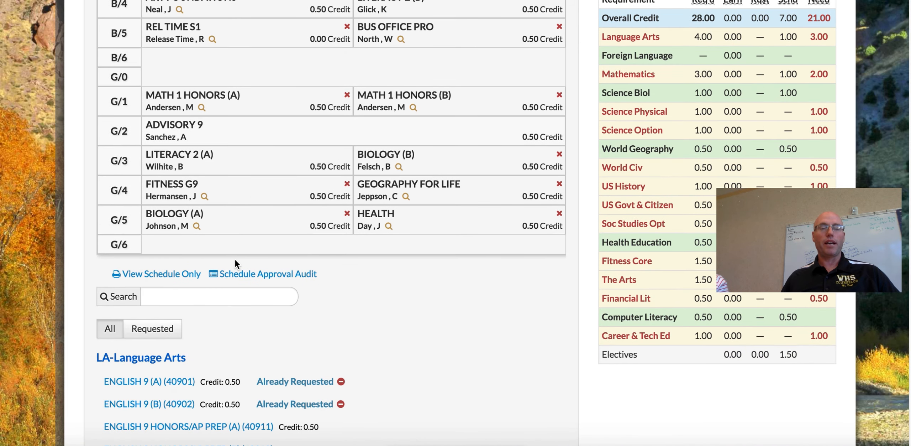
scroll(244, 208, "down", 2)
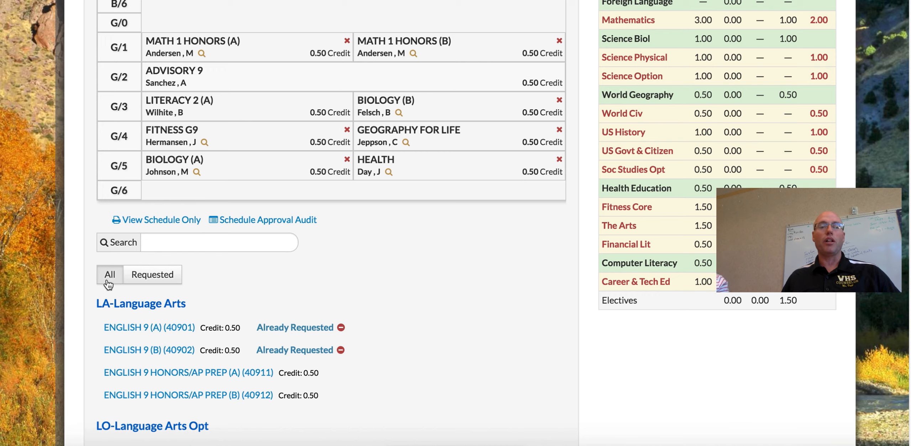
left_click(169, 242)
type("engl")
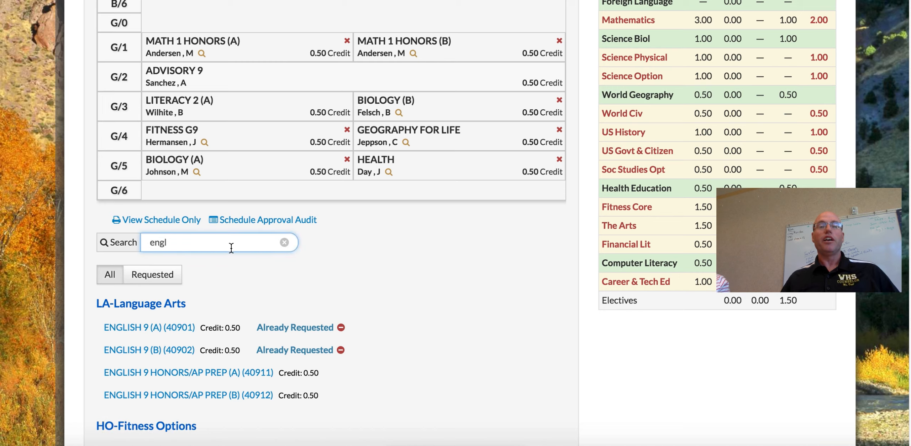
scroll(230, 247, "down", 5)
scroll(232, 250, "down", 2)
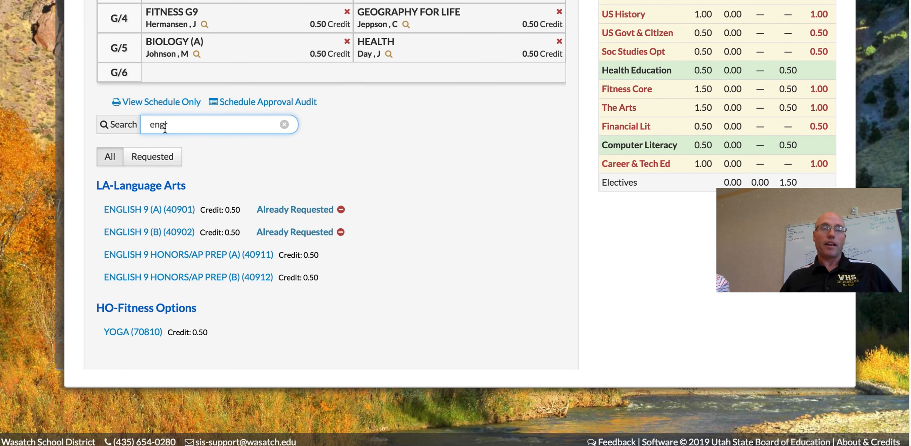
type("ish")
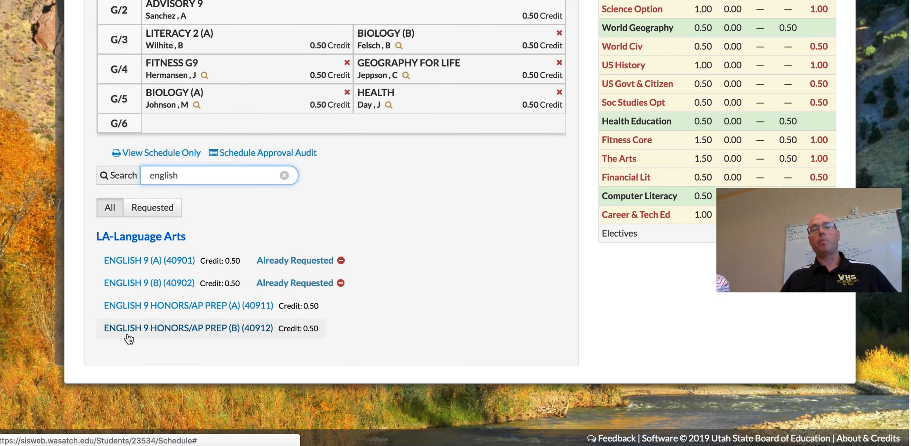
Clear the course search and limit the course list to requested courses.
key("BackSpace")
key("BackSpace")
key("BackSpace")
key("BackSpace")
key("BackSpace")
key("BackSpace")
key("BackSpace")
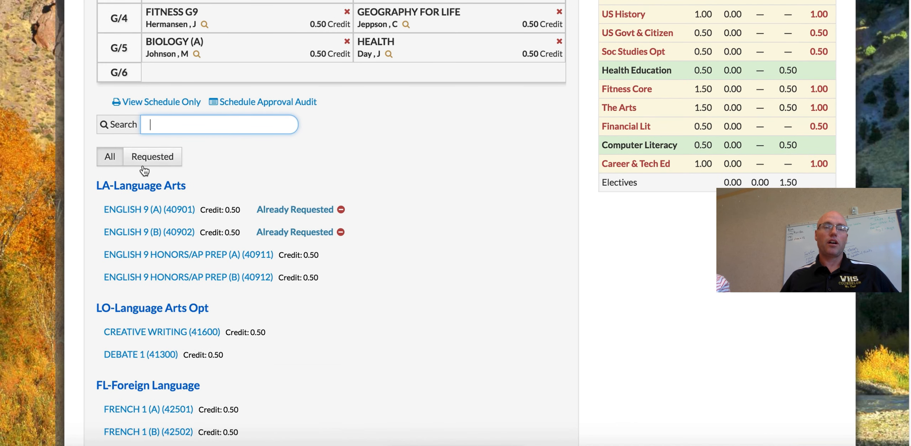
left_click(147, 157)
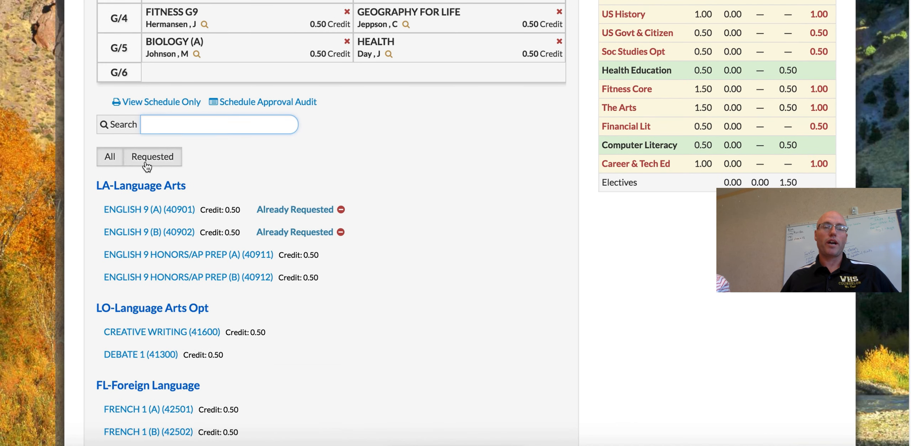
Compare the requested courses with the classes placed in the two-semester schedule, checking for requests that are not scheduled.
scroll(363, 173, "down", 10)
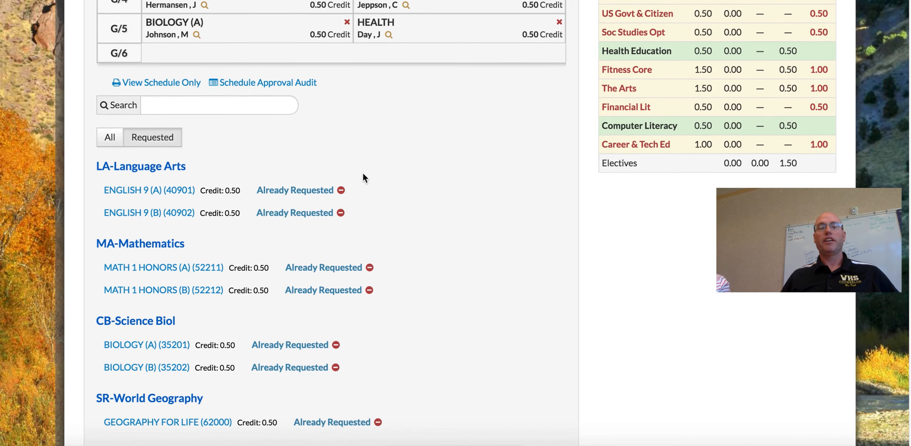
scroll(363, 174, "down", 3)
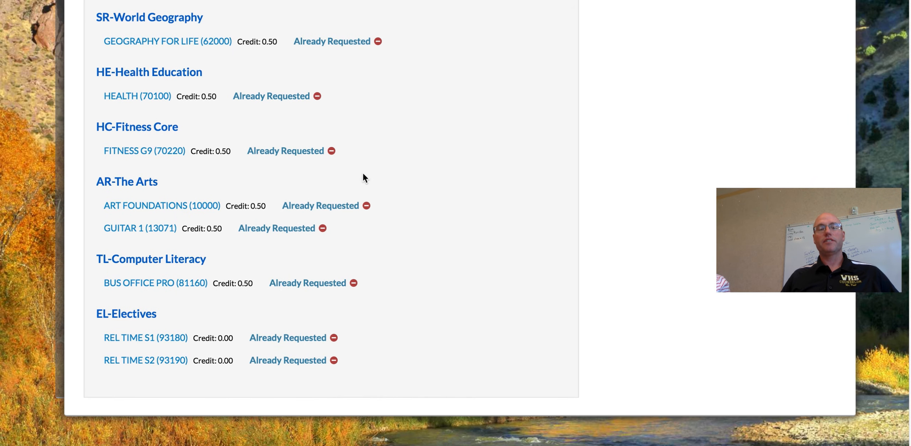
scroll(363, 174, "up", 10)
scroll(364, 178, "up", 12)
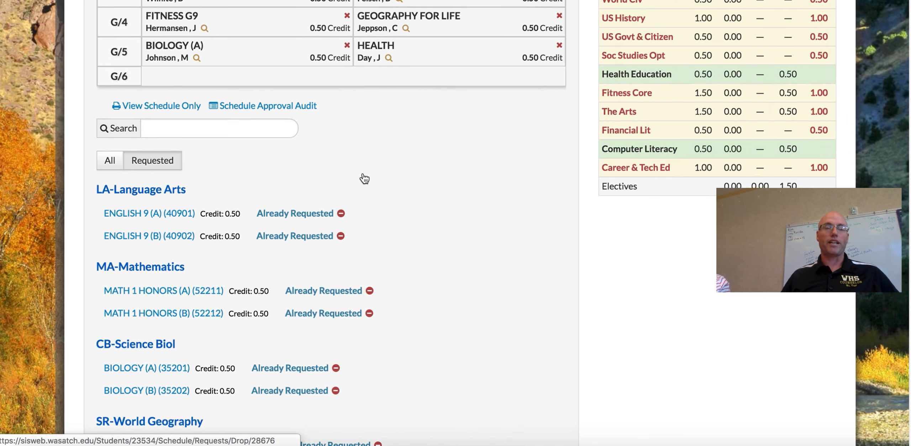
scroll(363, 173, "up", 1)
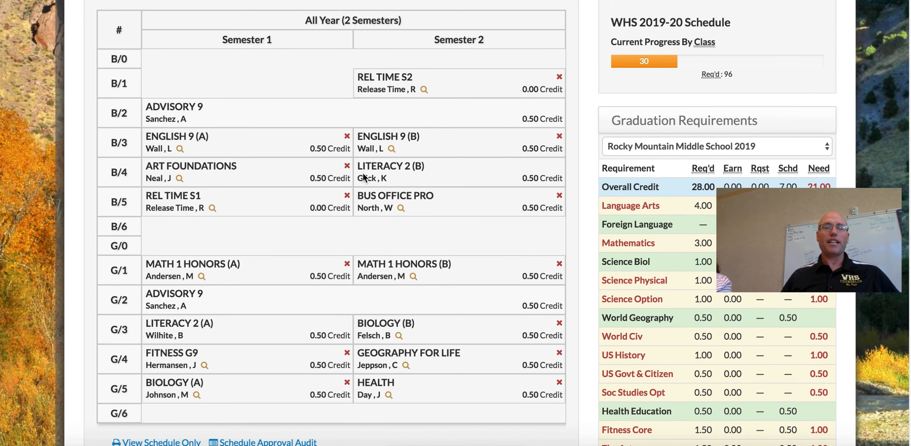
scroll(364, 175, "down", 15)
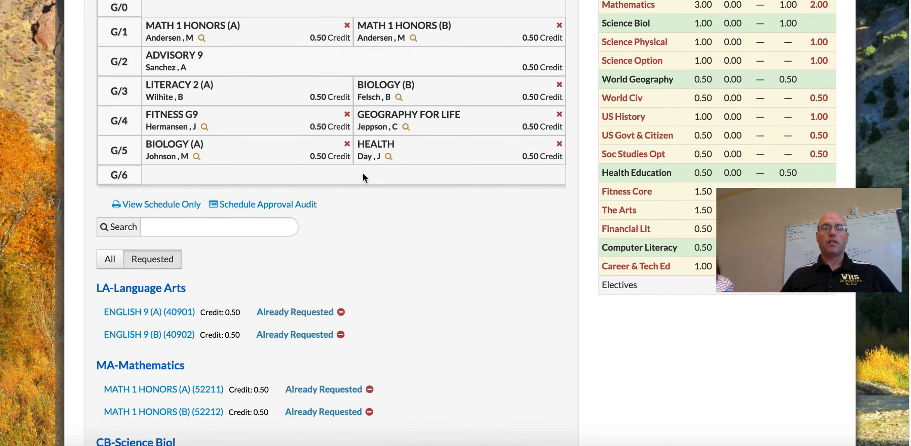
scroll(363, 173, "down", 3)
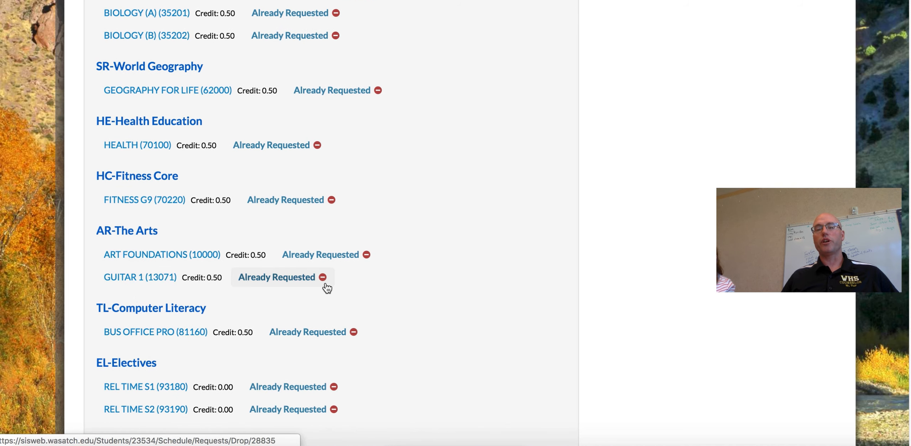
scroll(327, 288, "up", 13)
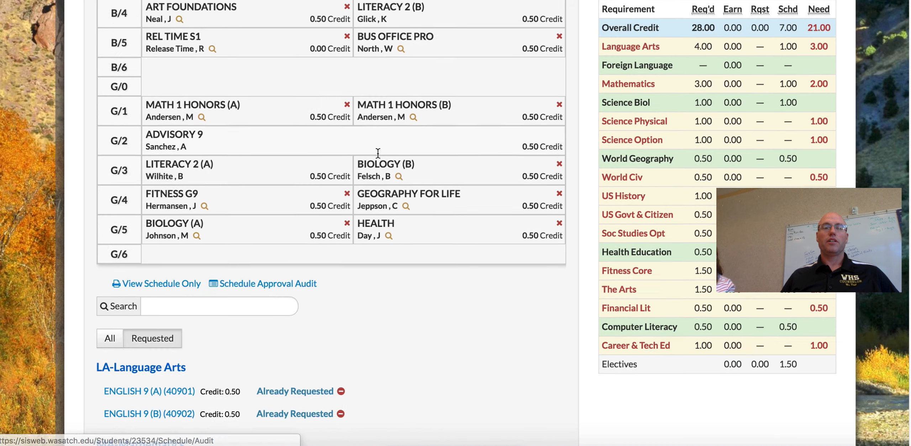
scroll(378, 154, "up", 5)
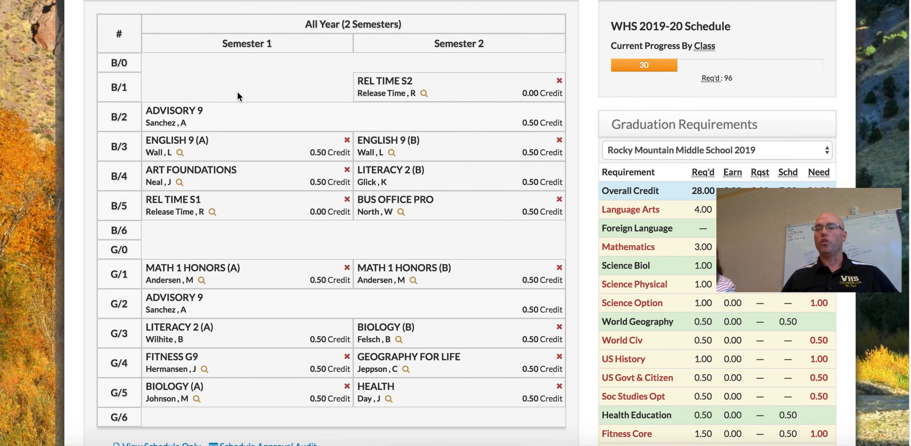
scroll(237, 94, "down", 2)
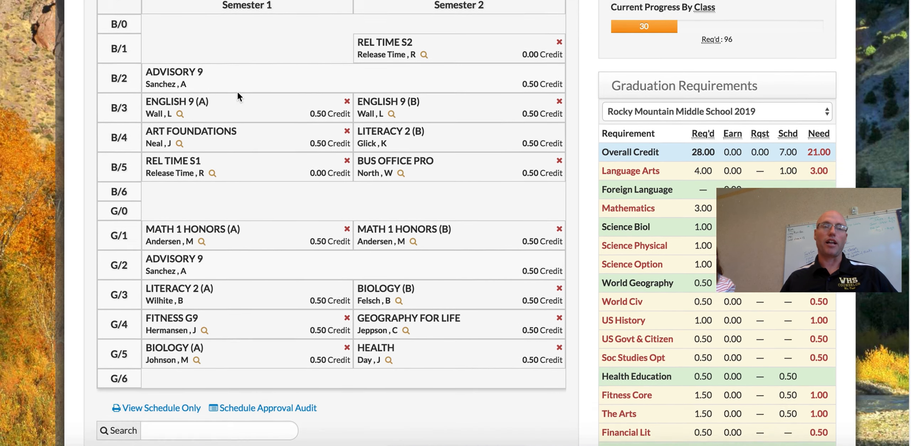
scroll(238, 93, "up", 1)
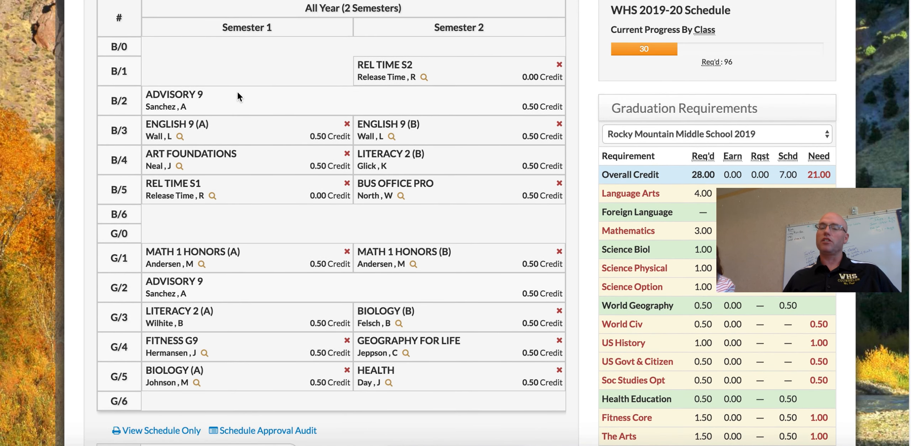
Show the class sections offered for the requested GUITAR 1 (13071) course under The Arts.
scroll(238, 91, "down", 14)
scroll(237, 91, "down", 4)
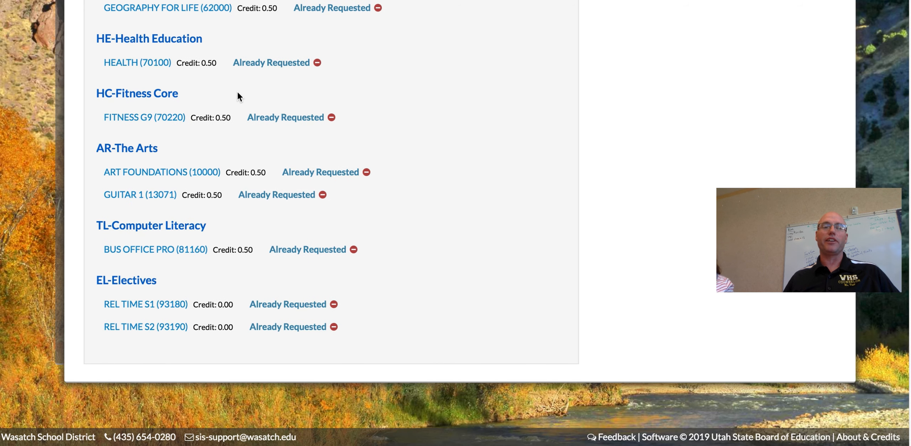
scroll(310, 137, "up", 1)
scroll(311, 136, "up", 1)
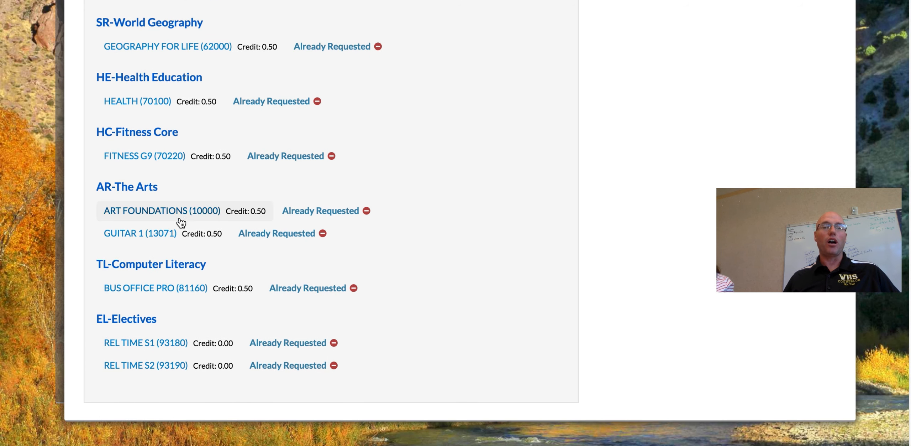
left_click(133, 238)
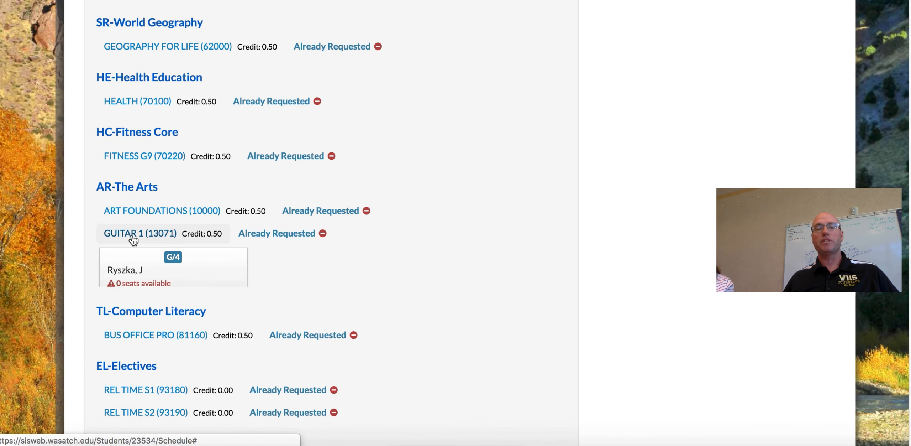
scroll(428, 221, "down", 2)
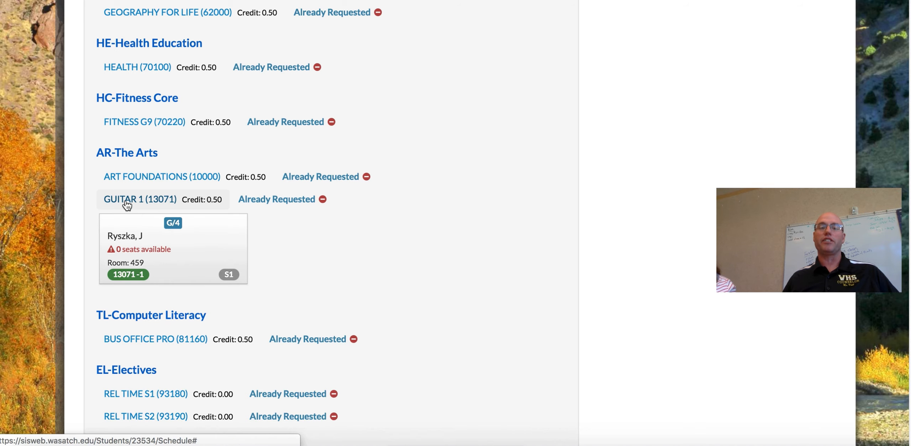
scroll(185, 232, "up", 2)
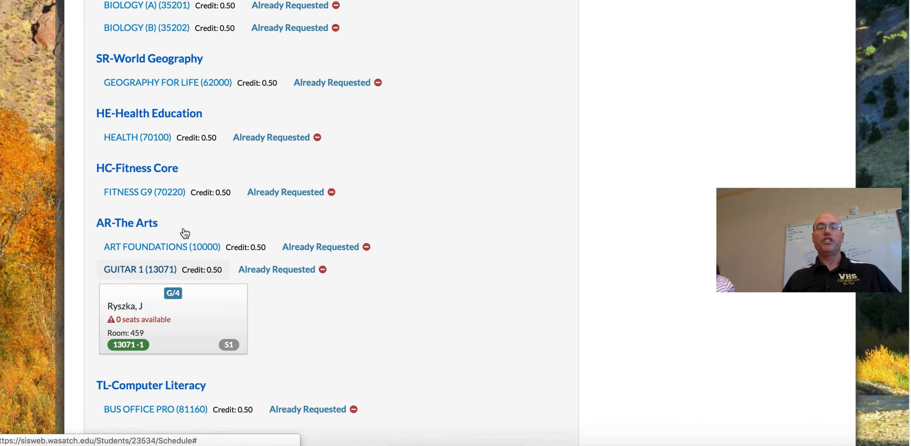
Check the GUITAR 1 section's G/4 period and semester against the classes in the schedule.
scroll(185, 233, "up", 15)
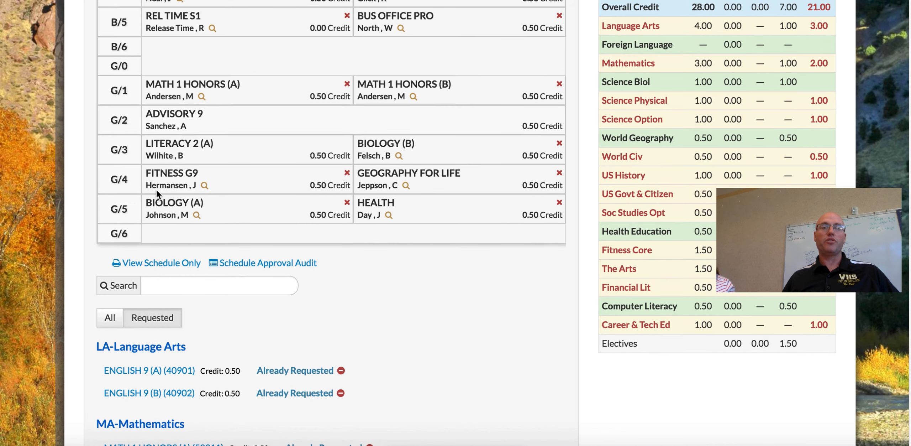
scroll(231, 187, "down", 5)
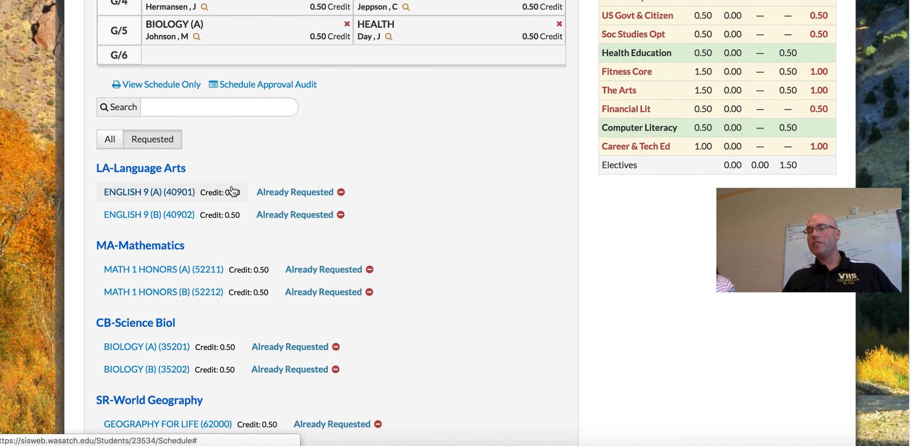
scroll(233, 192, "down", 14)
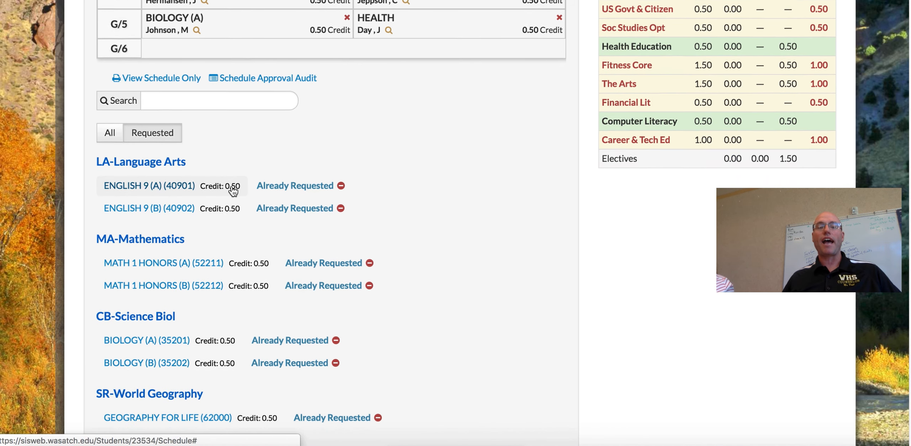
mouse_move(213, 159)
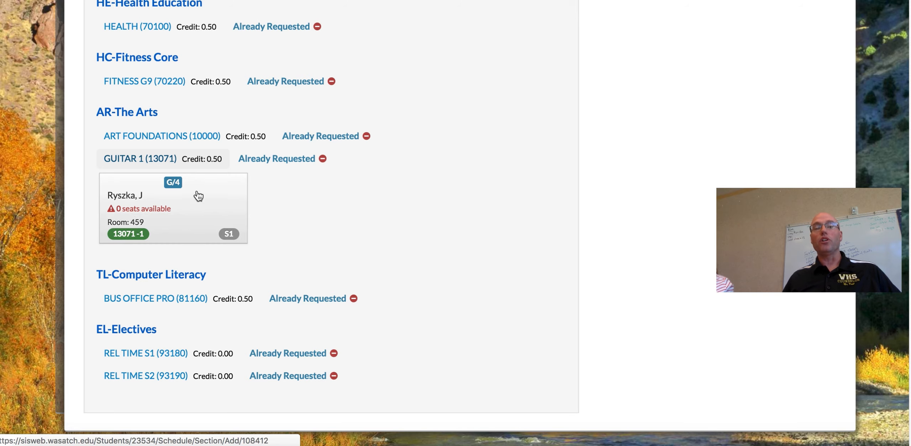
scroll(189, 194, "up", 15)
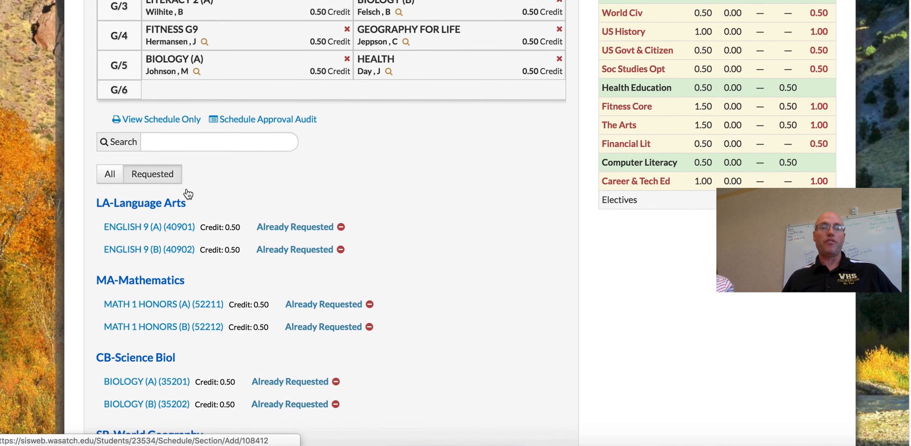
Search all courses for "art foun" and show the class sections offered for ART FOUNDATIONS (10000).
scroll(345, 171, "up", 5)
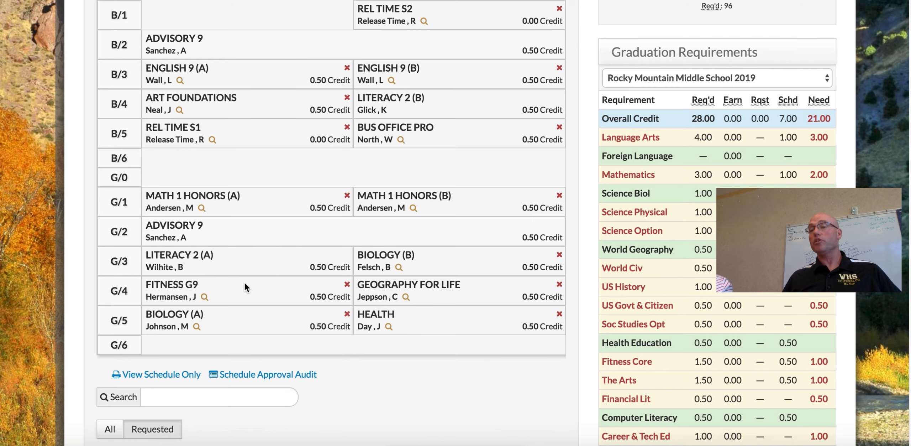
scroll(244, 287, "up", 3)
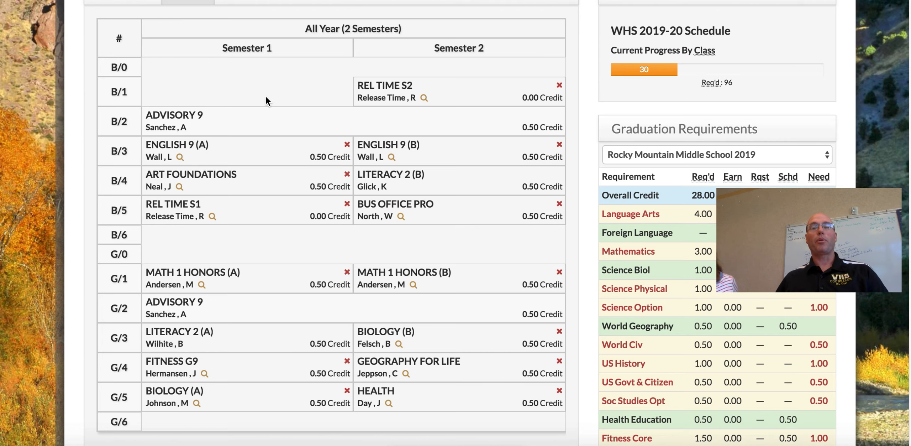
scroll(214, 103, "down", 10)
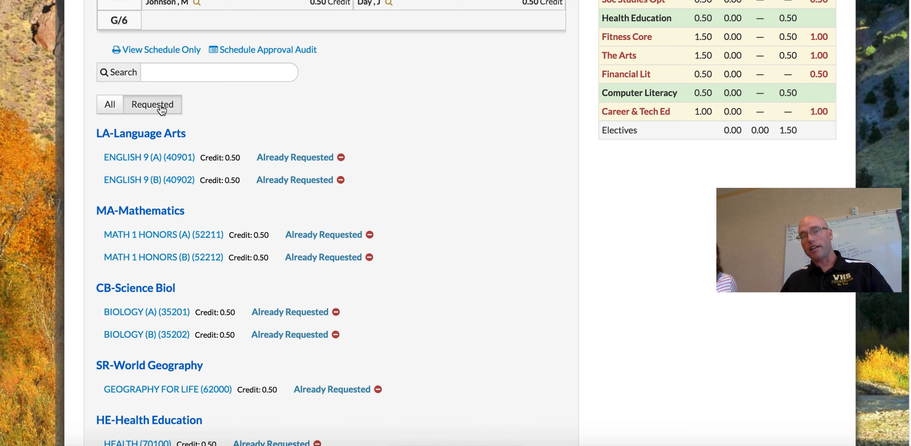
left_click(110, 108)
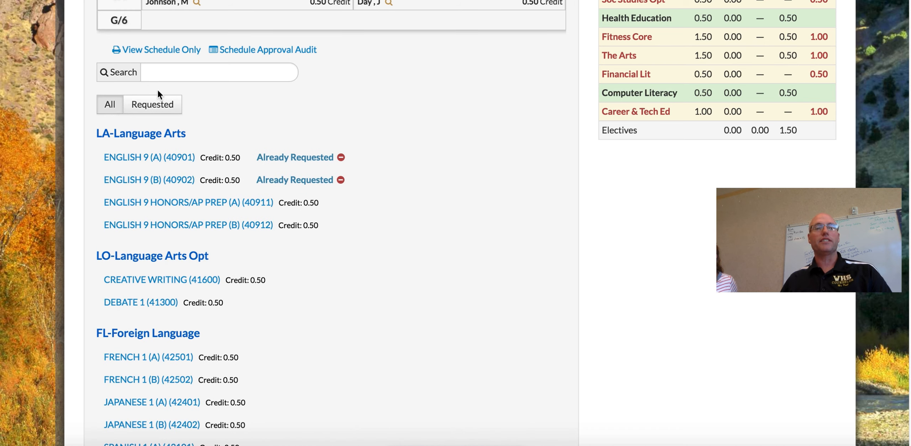
left_click(175, 74)
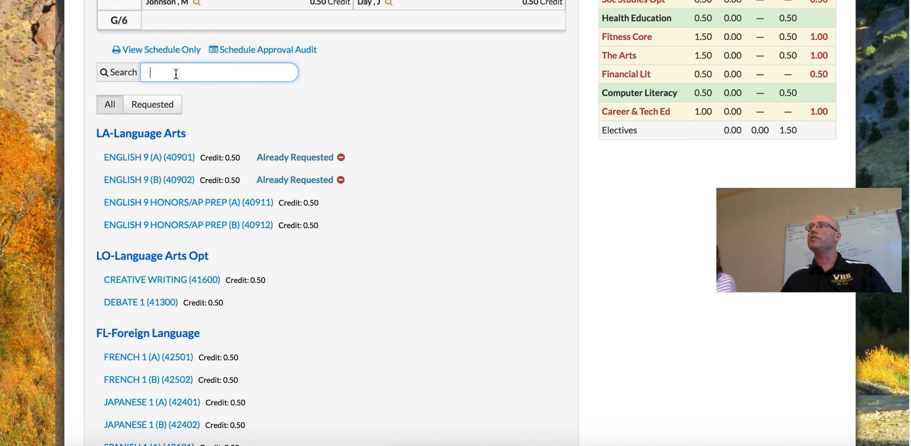
type("art foun")
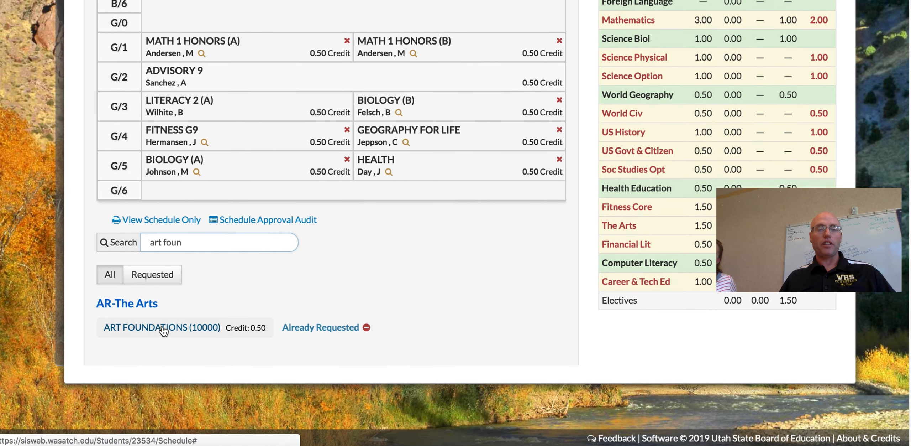
left_click(163, 327)
Compare the periods and semesters of the ART FOUNDATIONS sections with the empty B/1 slot in Semester 1 of the schedule.
scroll(517, 235, "down", 5)
scroll(251, 182, "up", 15)
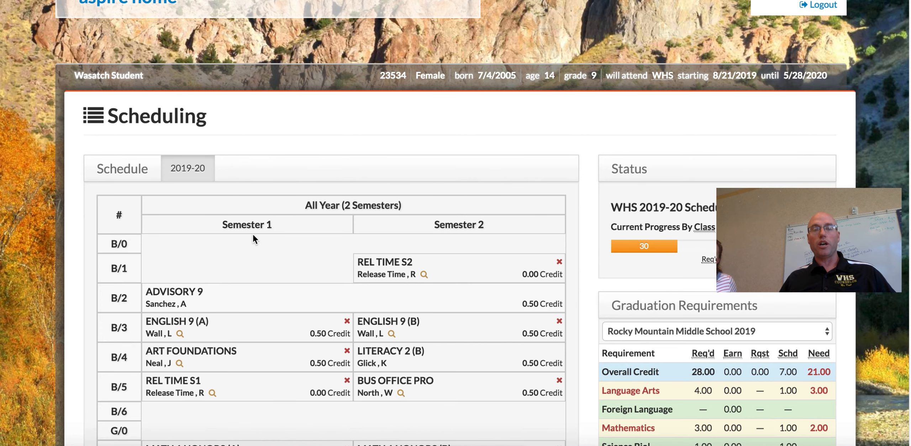
scroll(256, 228, "down", 15)
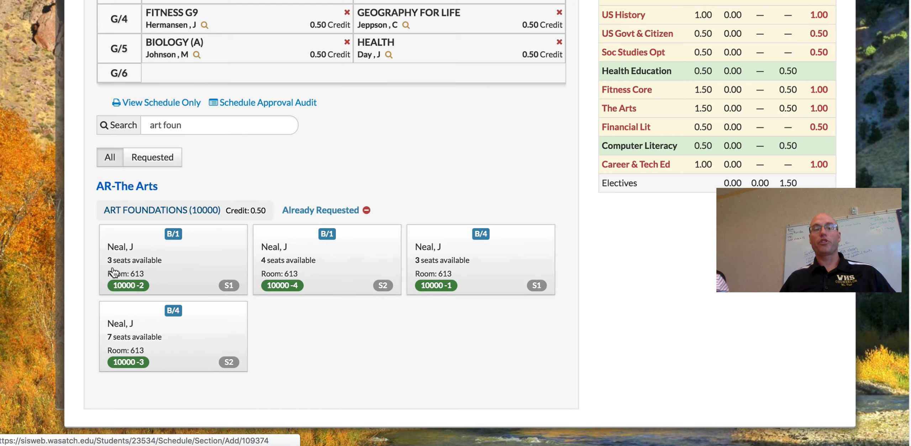
left_click(130, 264)
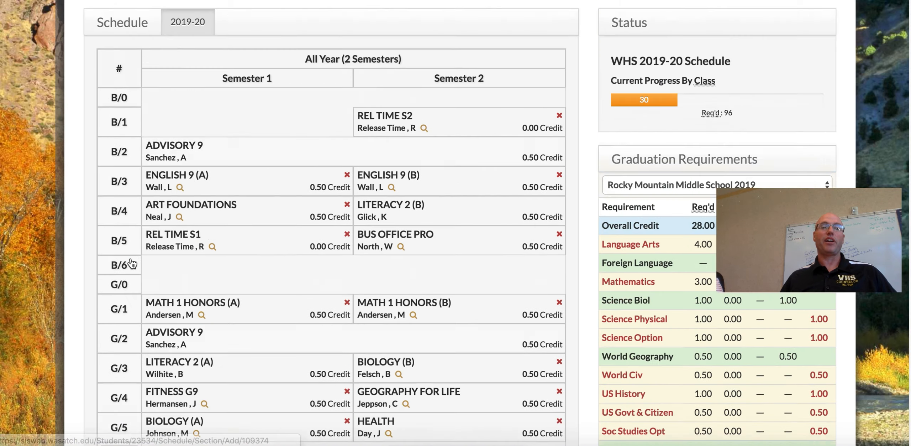
scroll(130, 258, "down", 10)
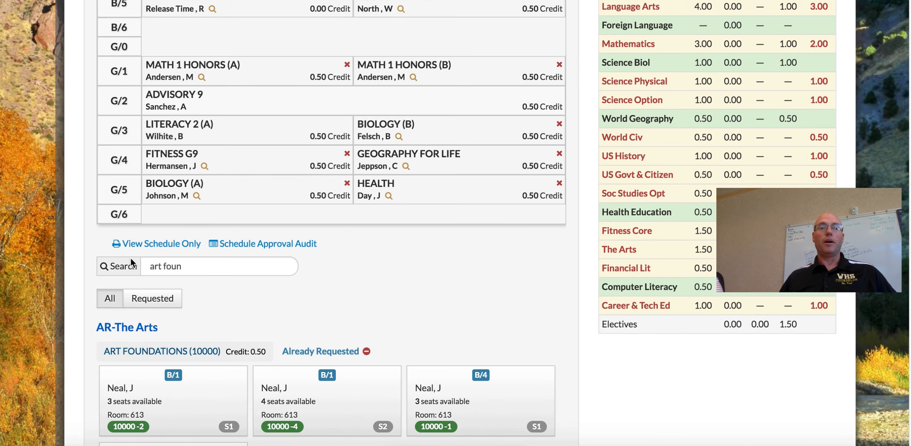
scroll(131, 258, "up", 3)
scroll(221, 297, "down", 5)
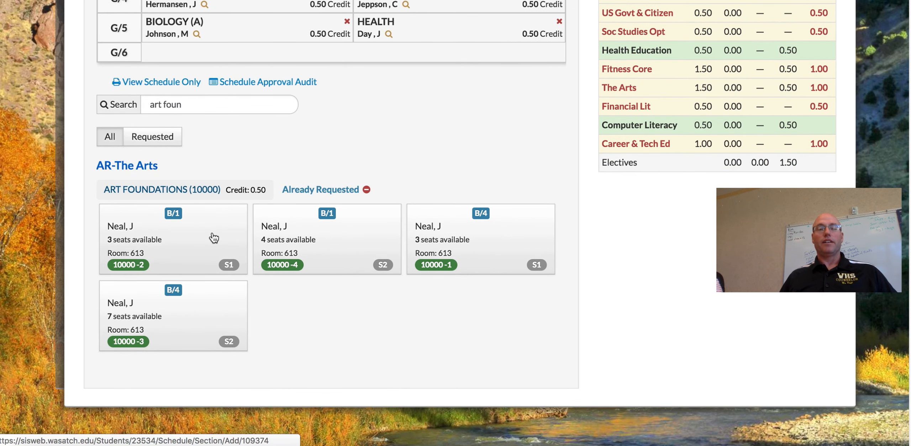
scroll(214, 238, "up", 12)
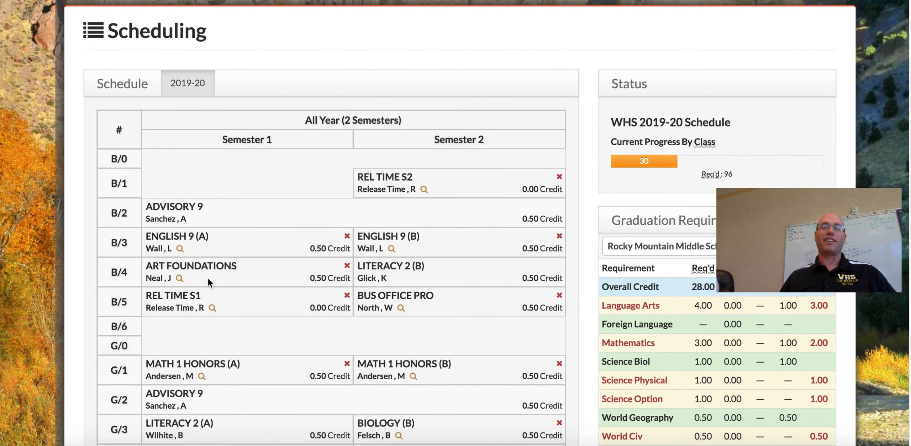
scroll(209, 274, "down", 10)
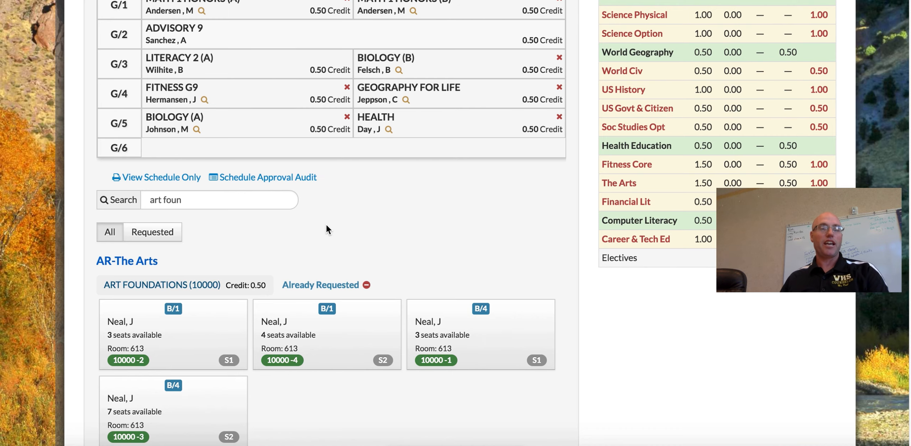
Collapse the ART FOUNDATIONS sections, clear the course search, and filter the course list to period B/1.
left_click(184, 285)
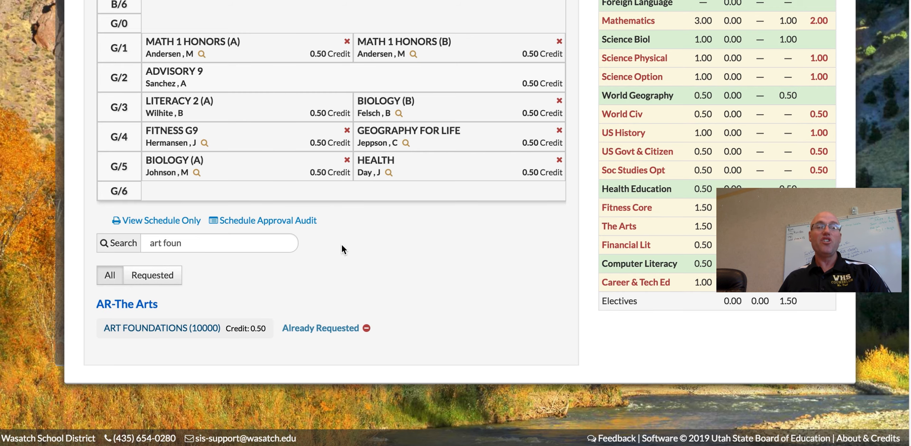
left_click(284, 242)
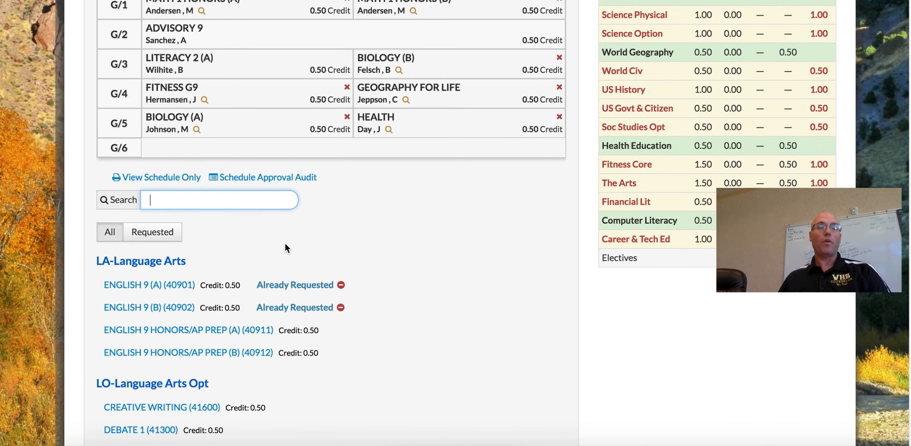
scroll(284, 243, "up", 5)
scroll(284, 242, "up", 5)
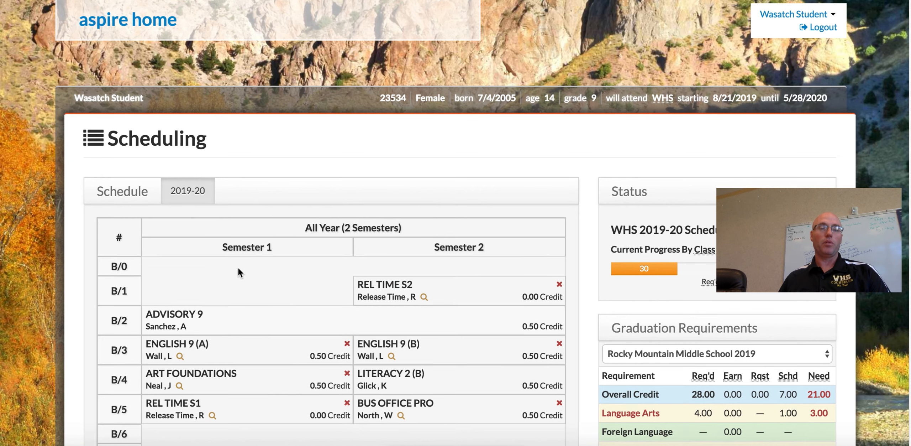
scroll(250, 195, "down", 5)
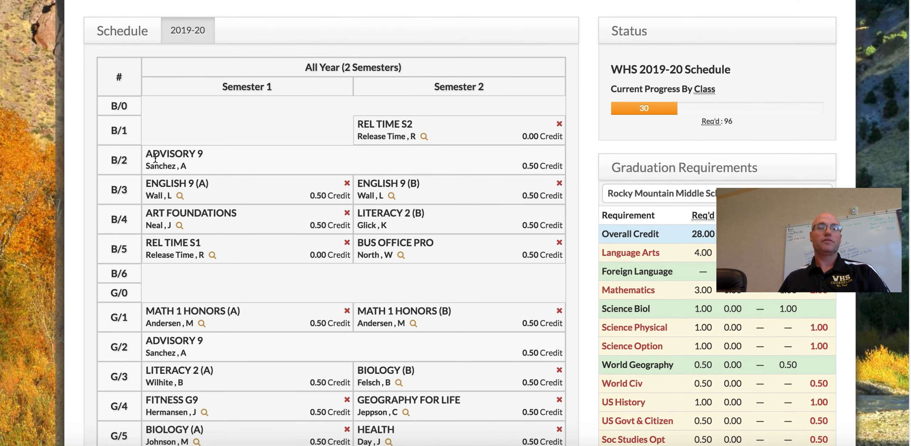
left_click(119, 133)
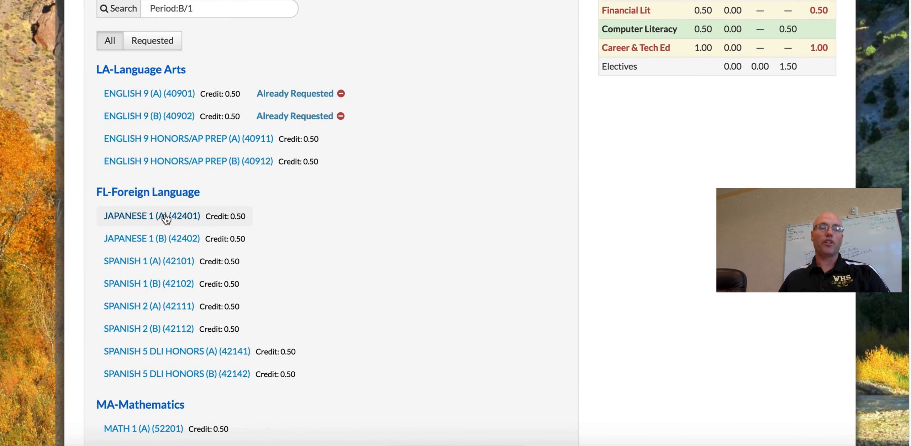
Review the courses offered in period B/1, from Language Arts through Electives, for a class to fill Semester 1.
scroll(170, 215, "down", 2)
scroll(157, 178, "up", 2)
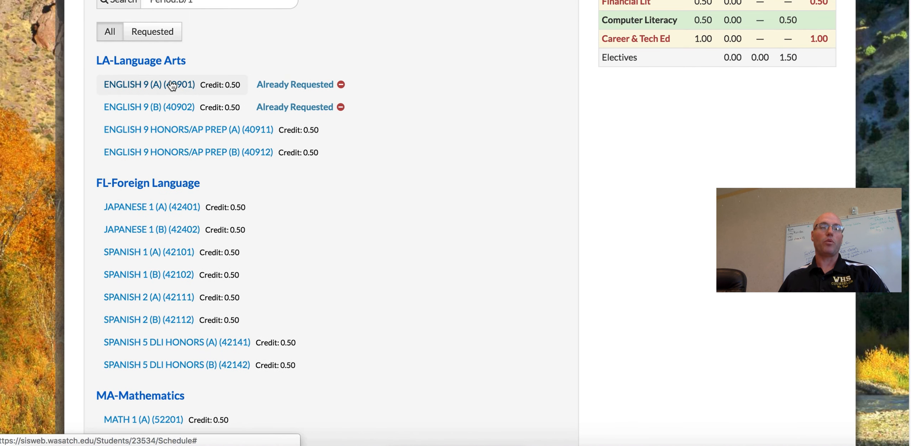
scroll(203, 81, "down", 5)
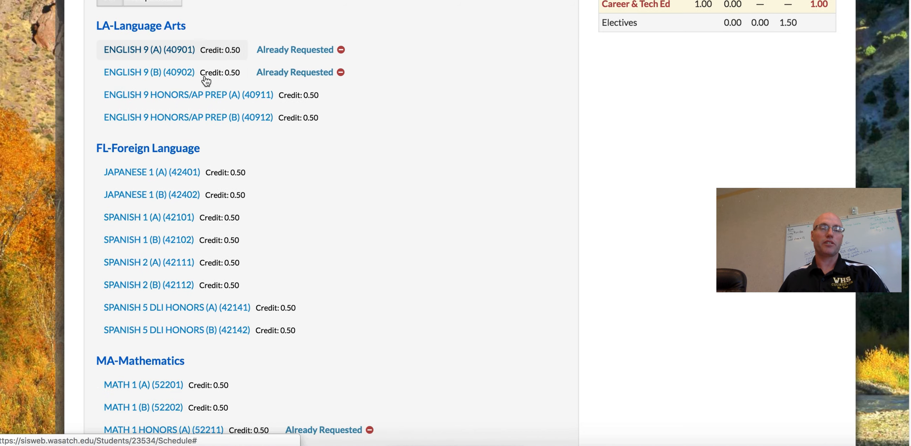
scroll(206, 80, "down", 10)
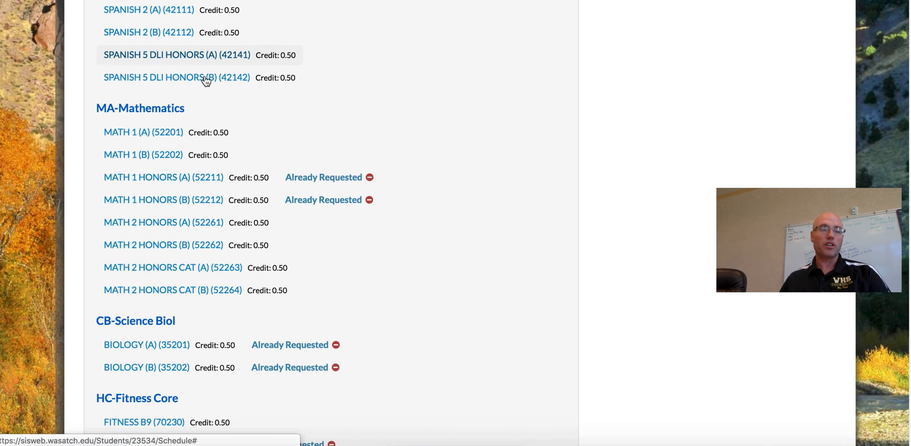
scroll(206, 81, "down", 7)
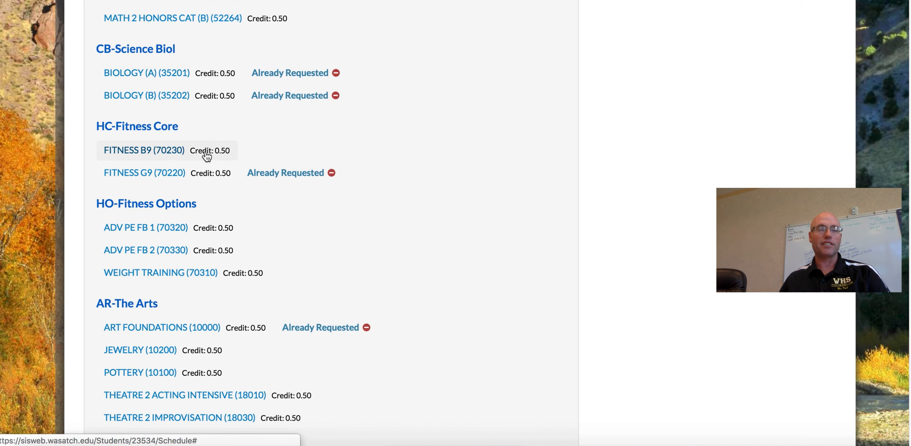
scroll(189, 151, "down", 8)
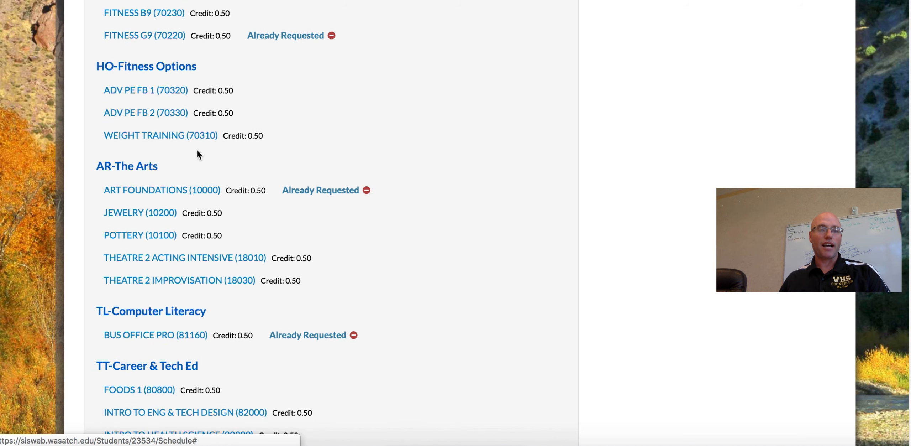
scroll(198, 153, "down", 4)
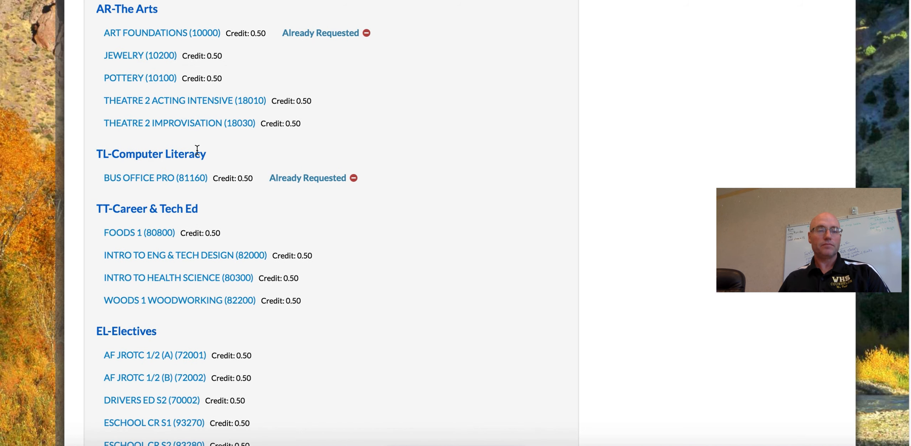
scroll(197, 150, "down", 4)
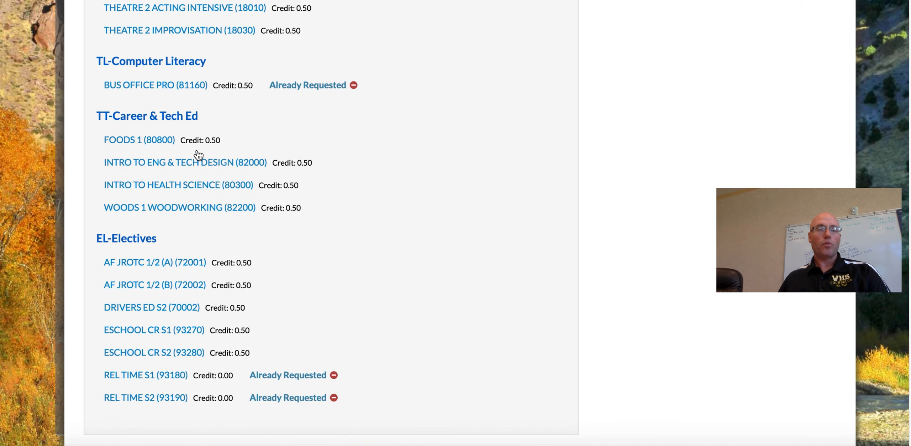
Add the Semester 1, period B/1 section (82200-1) of WOODS 1 WOODWORKING to the schedule.
left_click(182, 210)
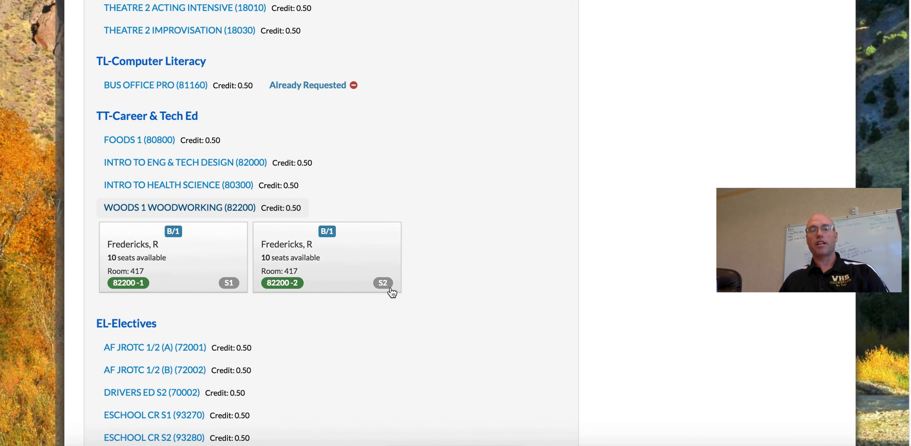
left_click(188, 247)
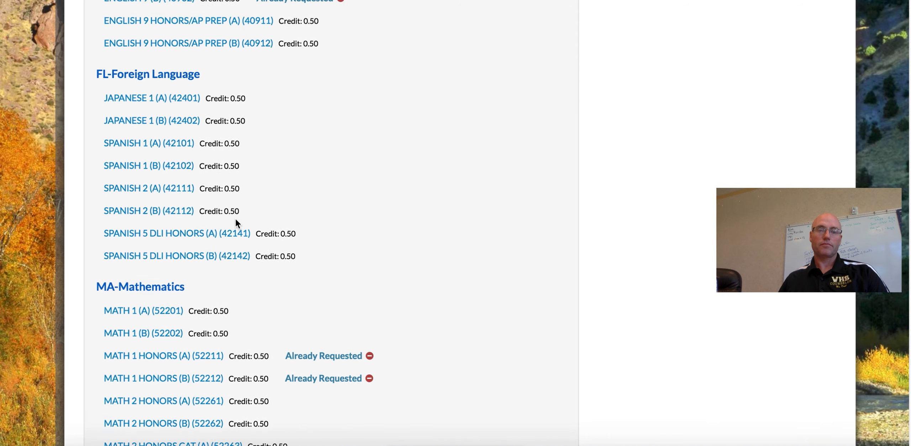
scroll(235, 218, "up", 7)
scroll(307, 193, "down", 3)
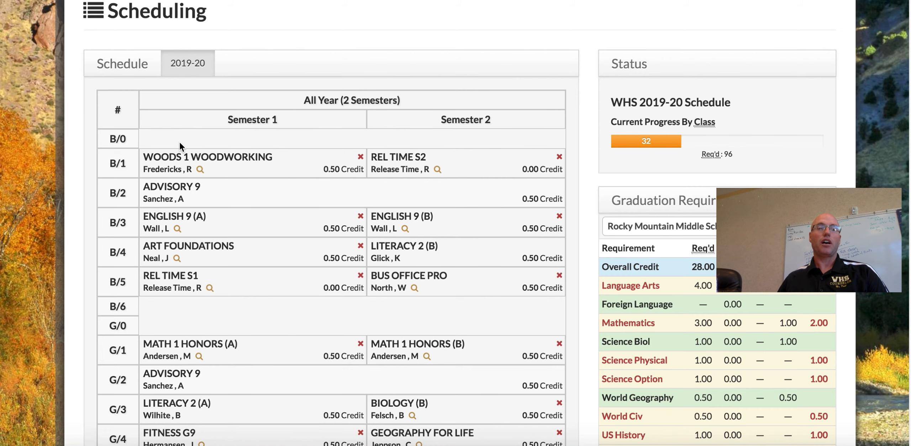
Replace the period B/1 filter with a search for "engl 9" across all courses.
scroll(348, 168, "down", 2)
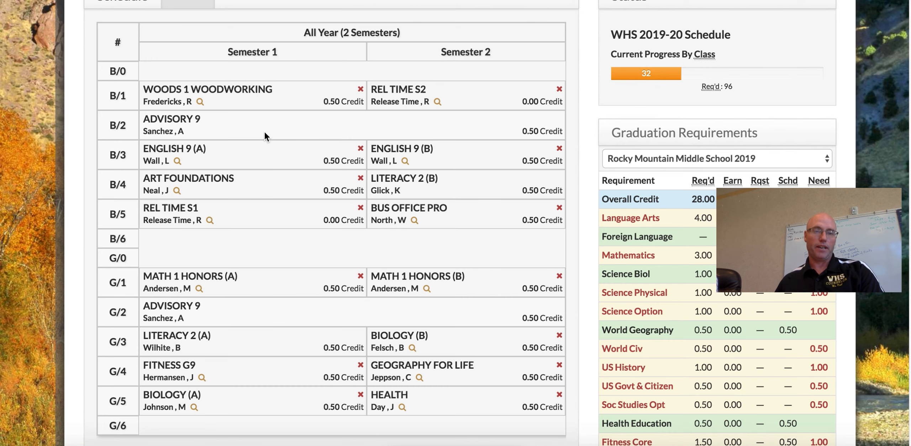
scroll(289, 120, "down", 2)
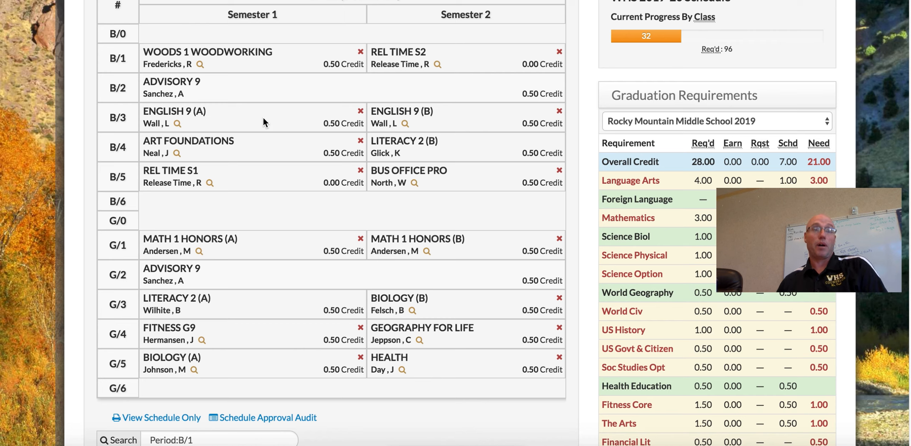
scroll(263, 117, "down", 3)
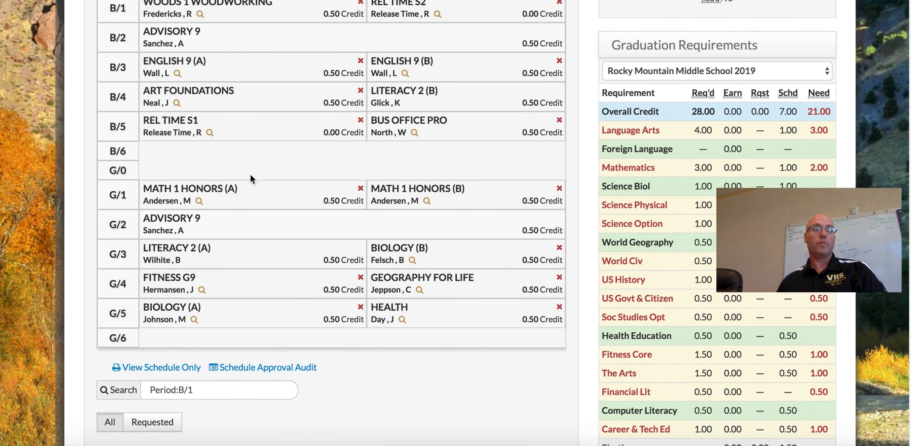
left_click(284, 392)
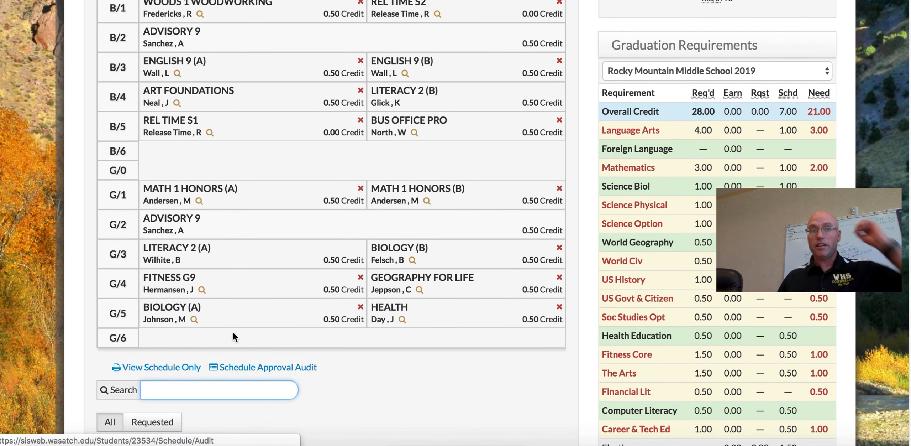
type("en")
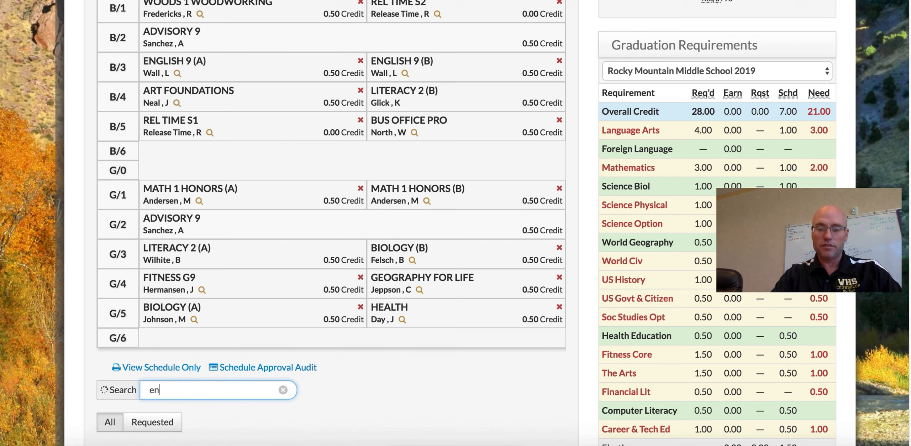
type("gl 9")
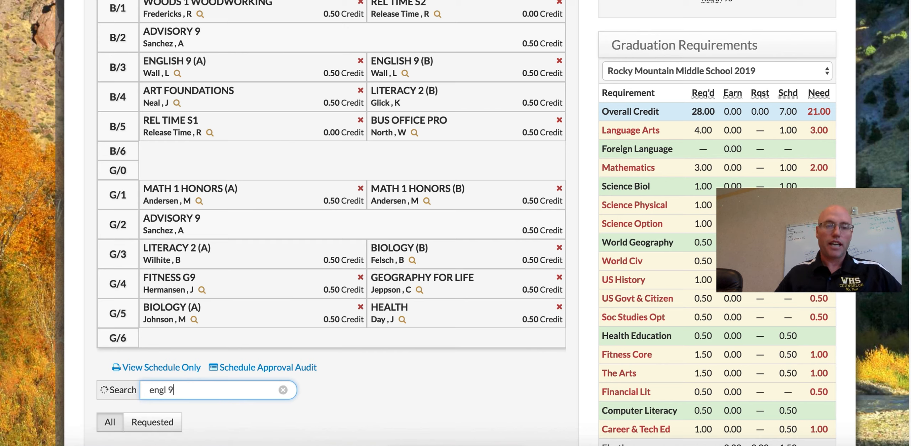
left_click(108, 419)
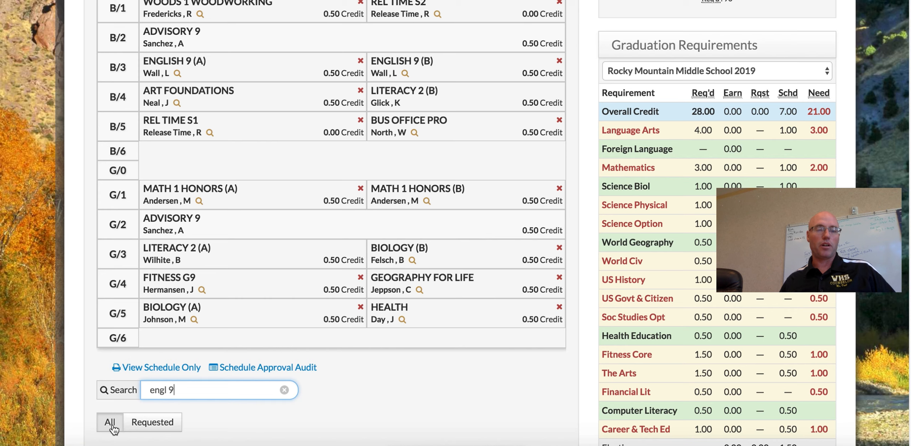
List the sections of ENGLISH 9 (A) (40901) and check the current schedule for conflicting periods.
scroll(235, 297, "down", 5)
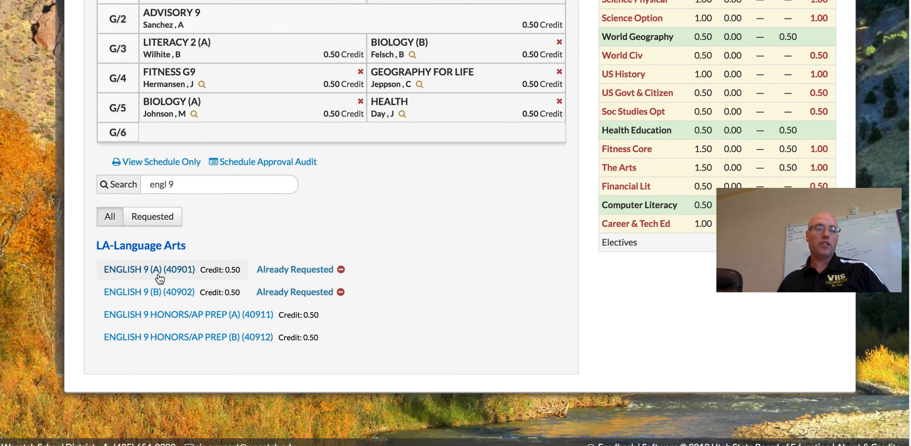
scroll(209, 227, "up", 1)
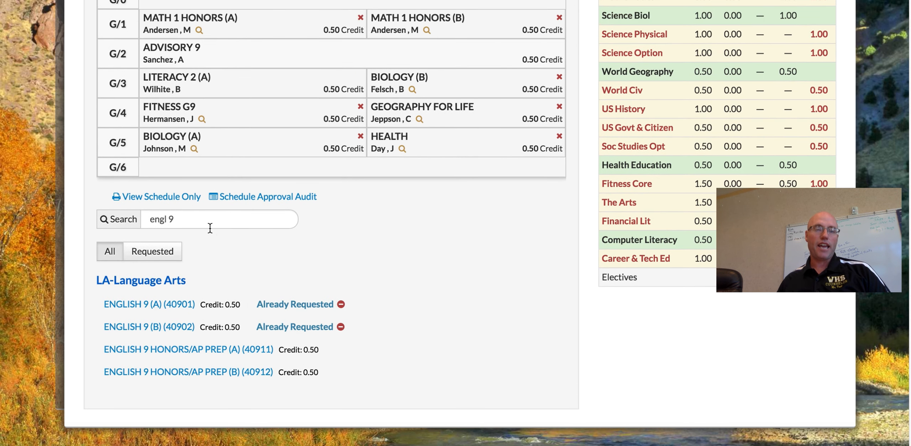
left_click(123, 302)
scroll(290, 238, "up", 1)
scroll(290, 233, "up", 6)
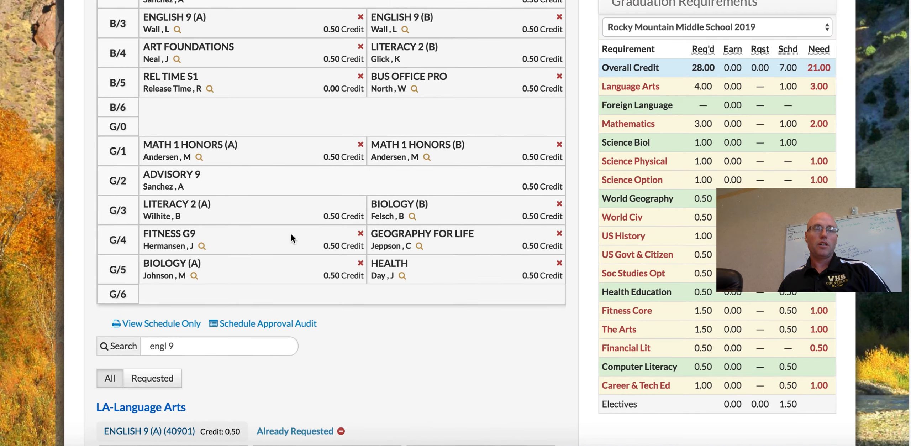
Replace WOODS 1 WOODWORKING in Semester 1, period B/1 with ENGLISH 9 (A) section 40901-4.
scroll(221, 97, "down", 13)
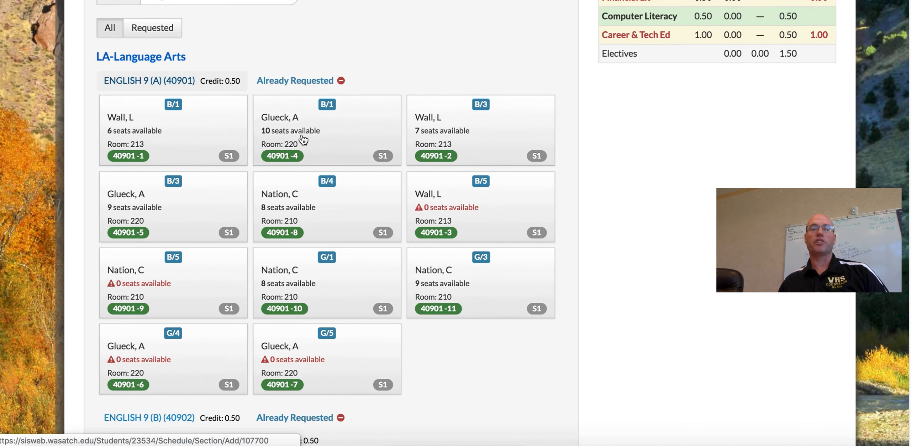
scroll(311, 136, "up", 1)
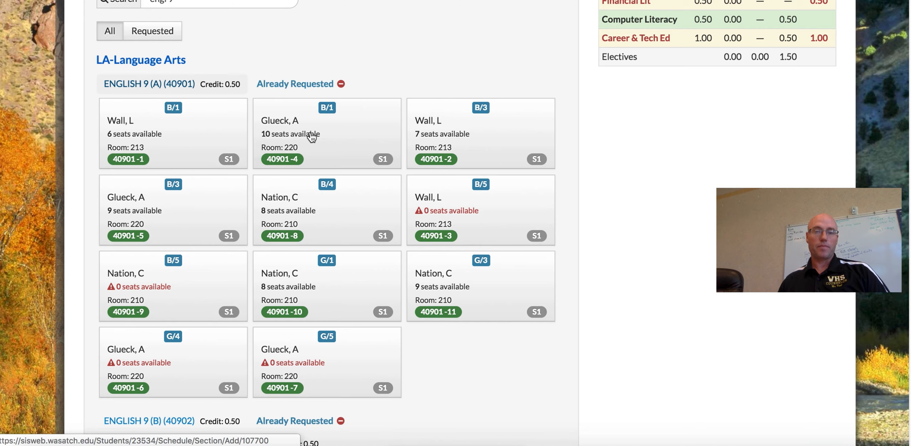
left_click(310, 134)
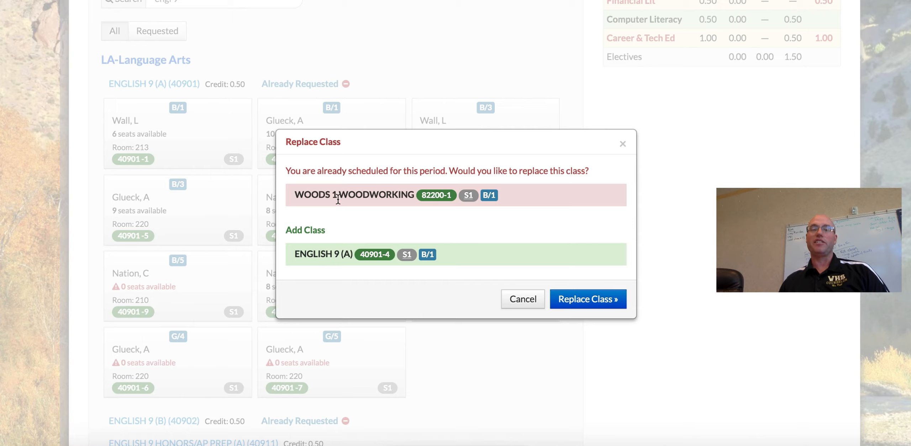
left_click(584, 300)
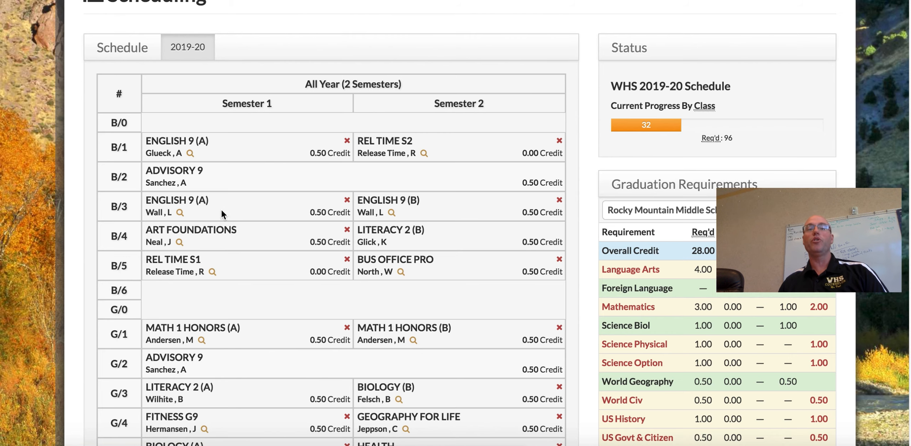
Search all courses for "b/3 wood" to look for a woodworking section in period B/3.
scroll(224, 208, "down", 5)
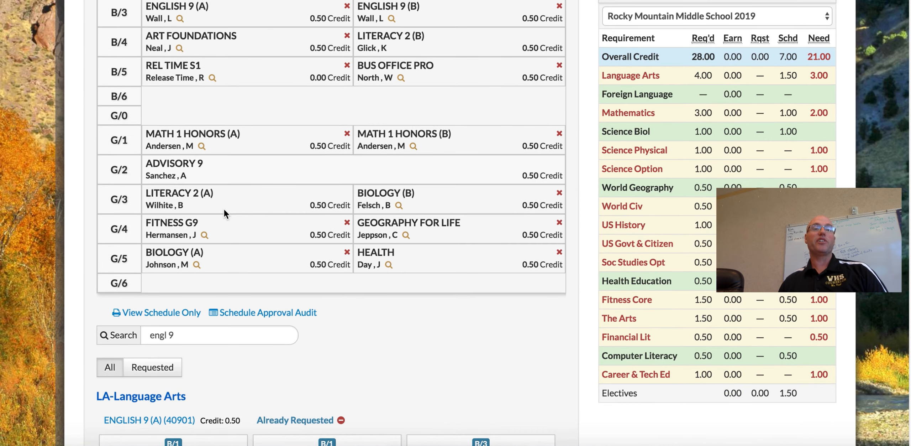
scroll(261, 78, "down", 1)
left_click(212, 316)
triple_click(211, 315)
type("b/3")
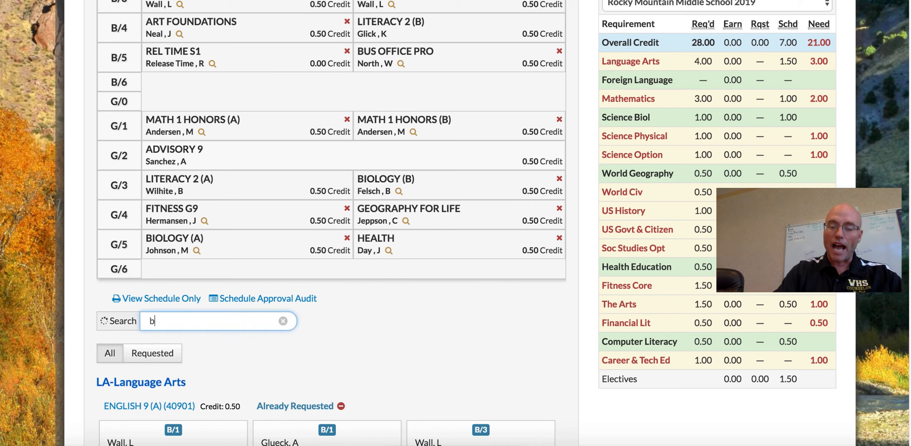
type(" wood")
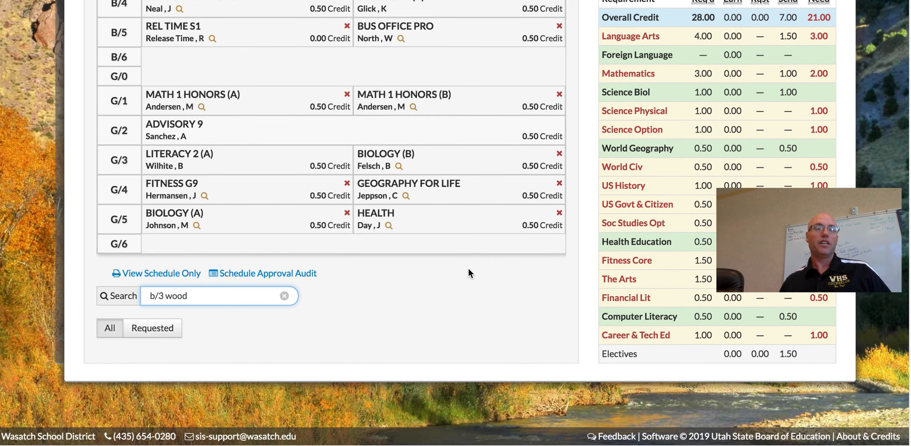
scroll(468, 268, "up", 5)
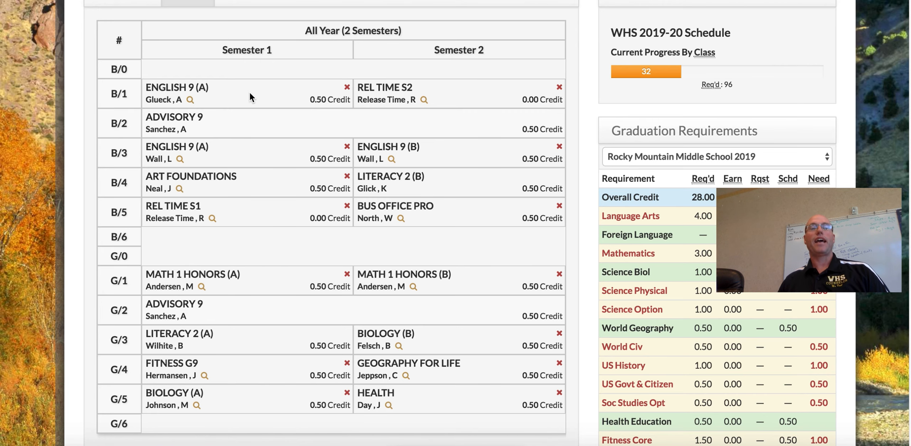
scroll(249, 91, "down", 5)
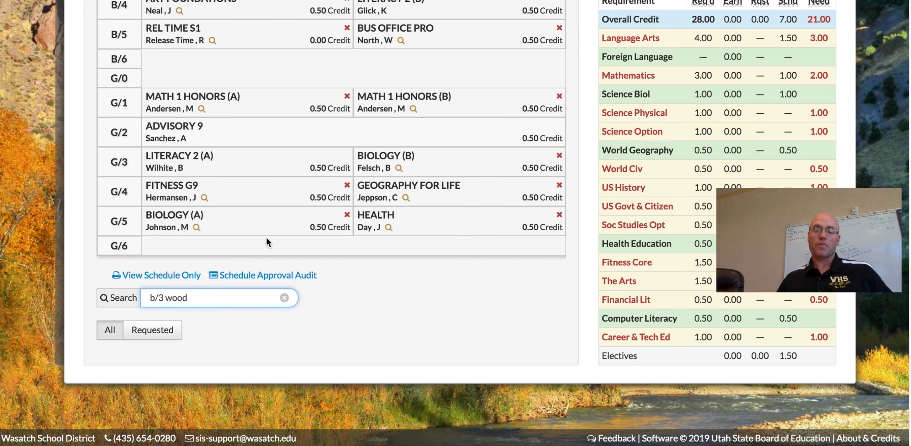
Broaden the course search to "b/3" and collapse the ENGLISH 9 (A) sections.
key("BackSpace")
key("BackSpace")
key("BackSpace")
key("BackSpace")
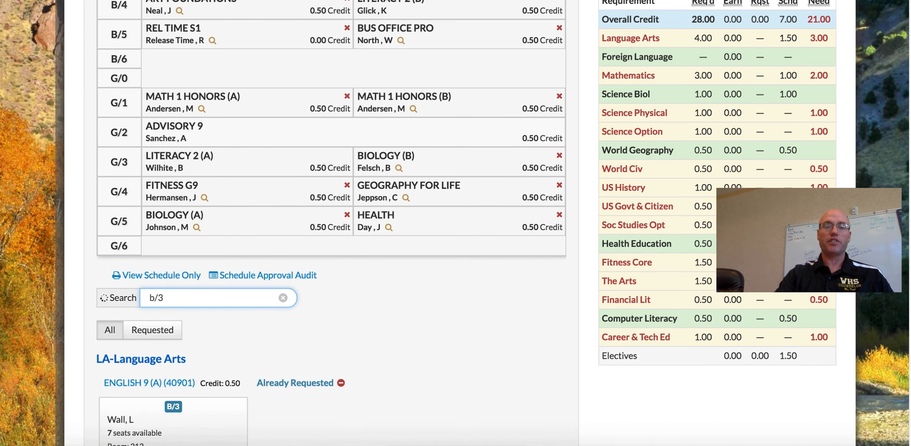
scroll(135, 269, "down", 3)
left_click(135, 268)
Review the courses offered in period B/3, through Career & Tech Ed and Electives, for a Semester 1 replacement class.
scroll(335, 222, "down", 1)
scroll(335, 222, "down", 15)
scroll(335, 224, "down", 4)
scroll(335, 225, "down", 2)
scroll(335, 225, "down", 2)
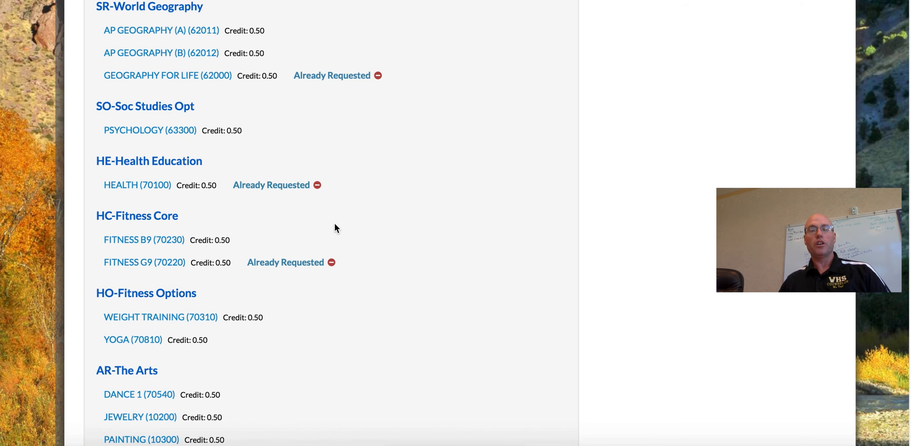
scroll(334, 224, "down", 1)
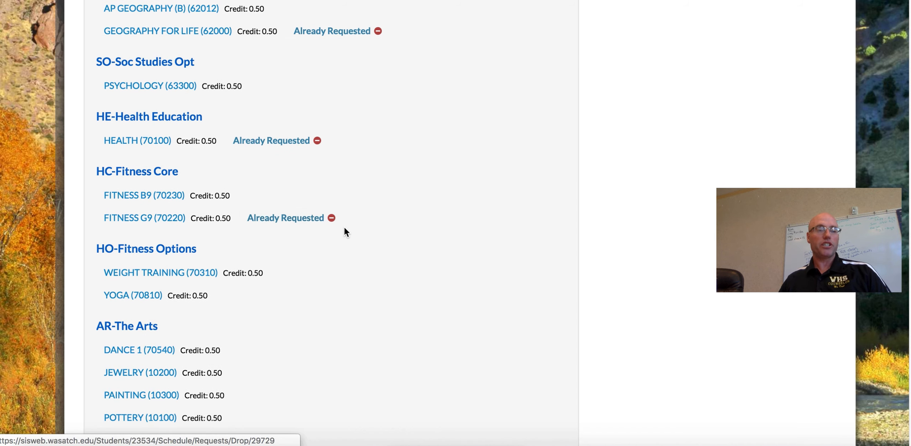
scroll(348, 231, "down", 5)
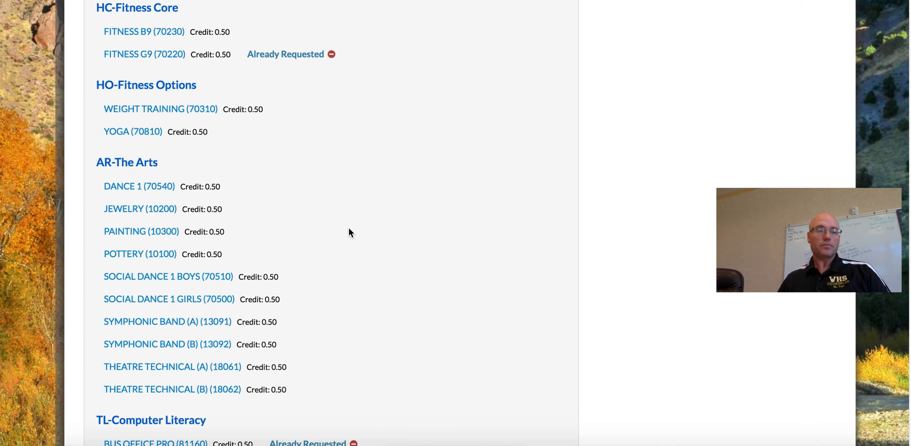
scroll(349, 230, "down", 4)
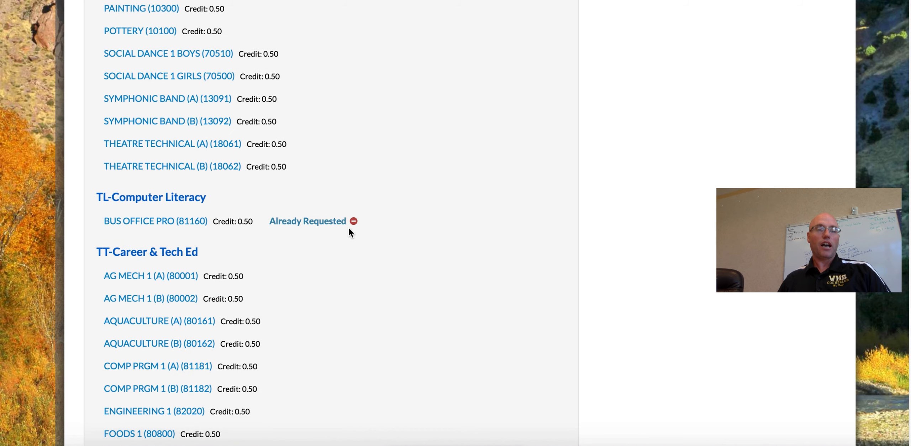
scroll(349, 232, "down", 5)
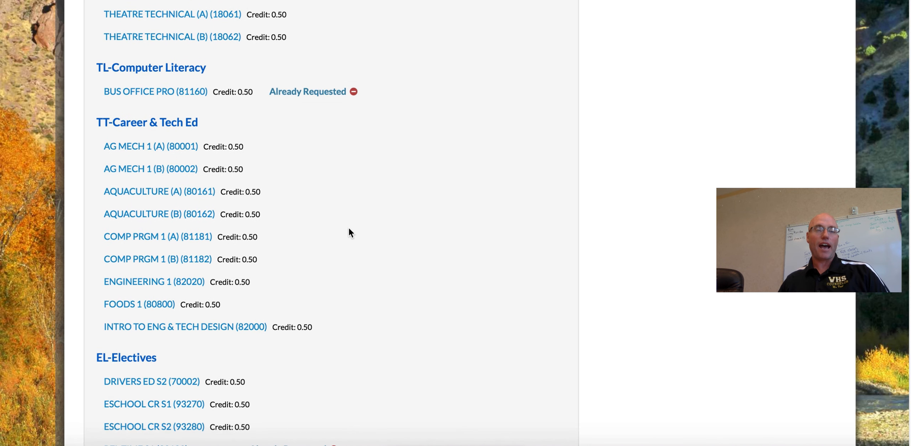
scroll(303, 235, "down", 2)
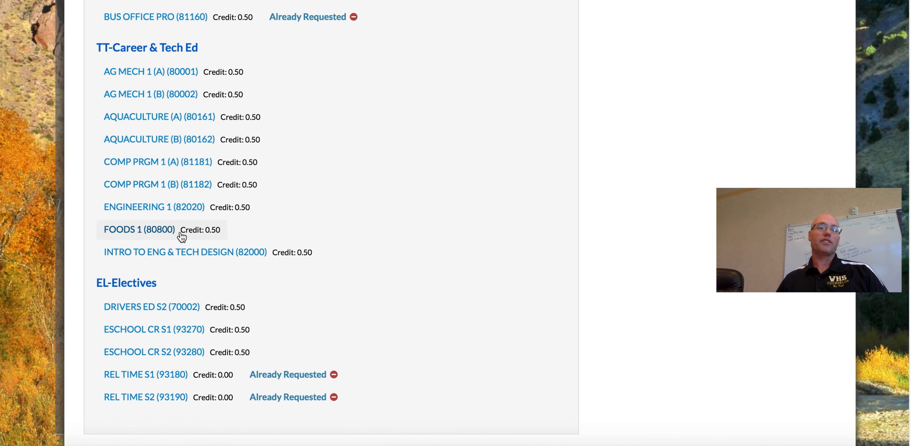
Replace ENGLISH 9 (A) in Semester 1, period B/3 with FOODS 1 section 80800-2 and check the schedule.
left_click(142, 231)
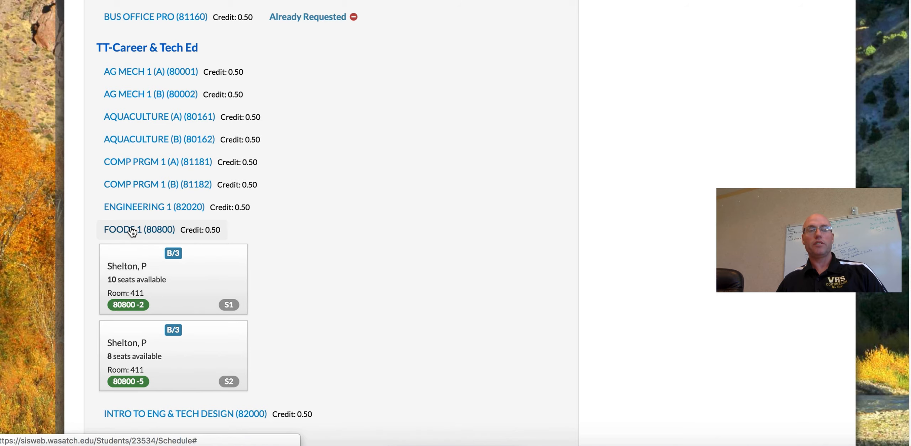
left_click(182, 285)
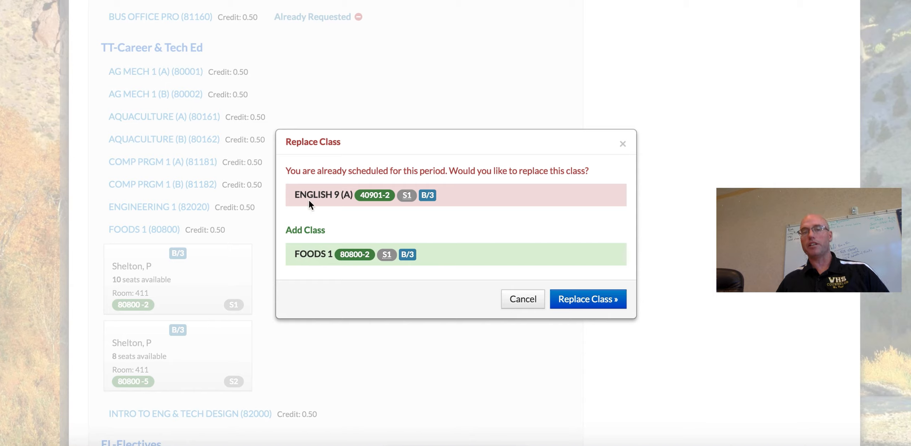
left_click(586, 301)
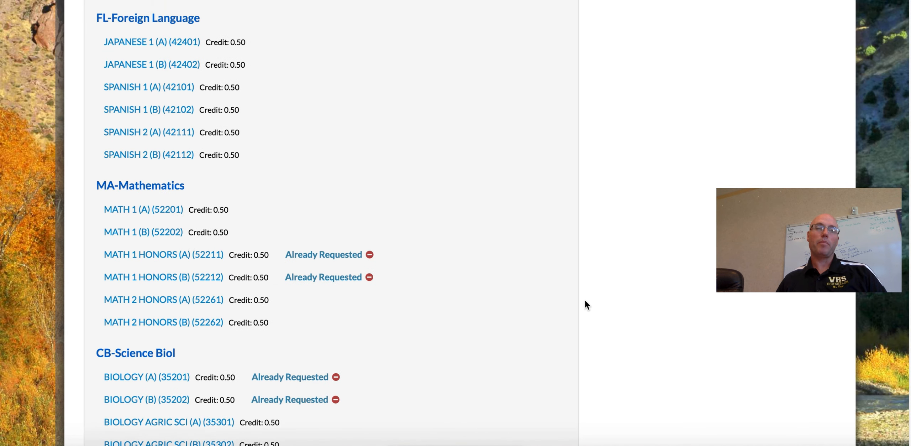
scroll(584, 299, "down", 6)
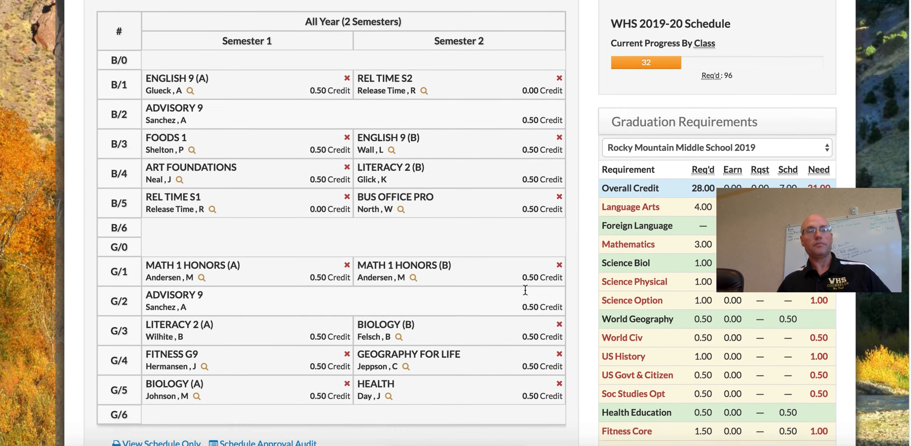